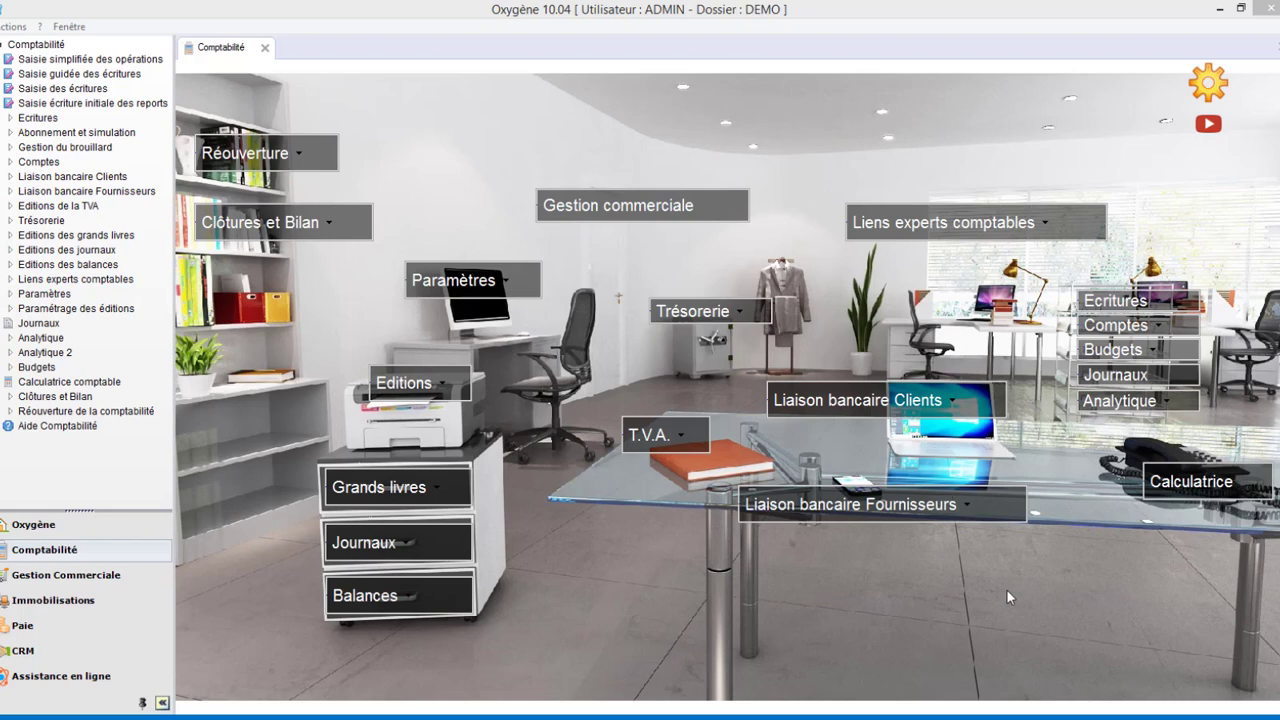
Open the account nomenclature settings for the file and review the root accounts for Trésorerie and Client.
click(512, 283)
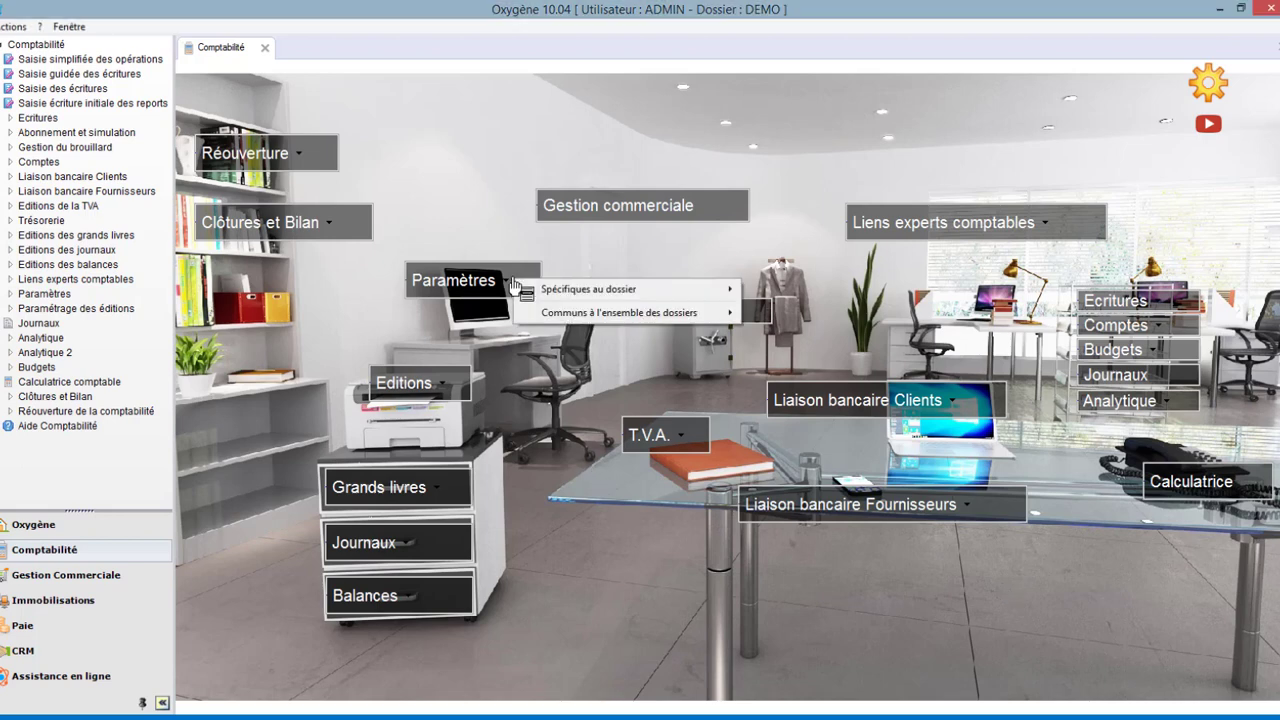
mouse_move(545, 290)
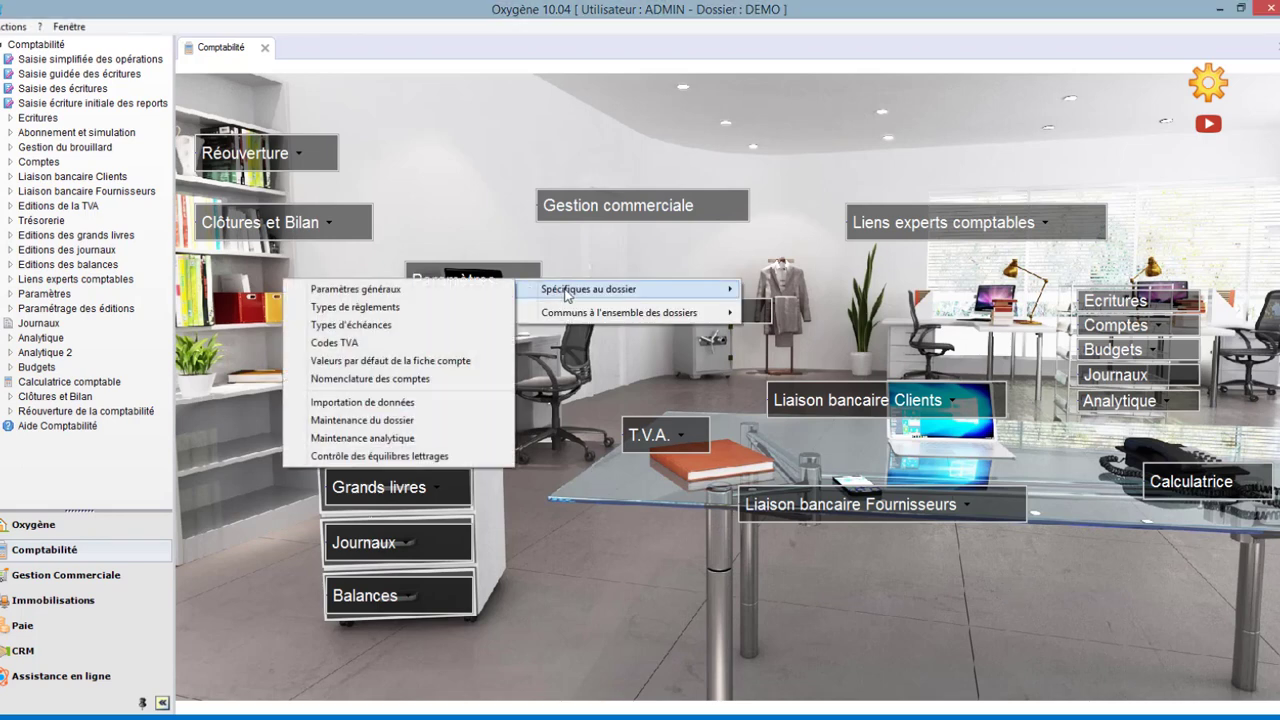
click(455, 378)
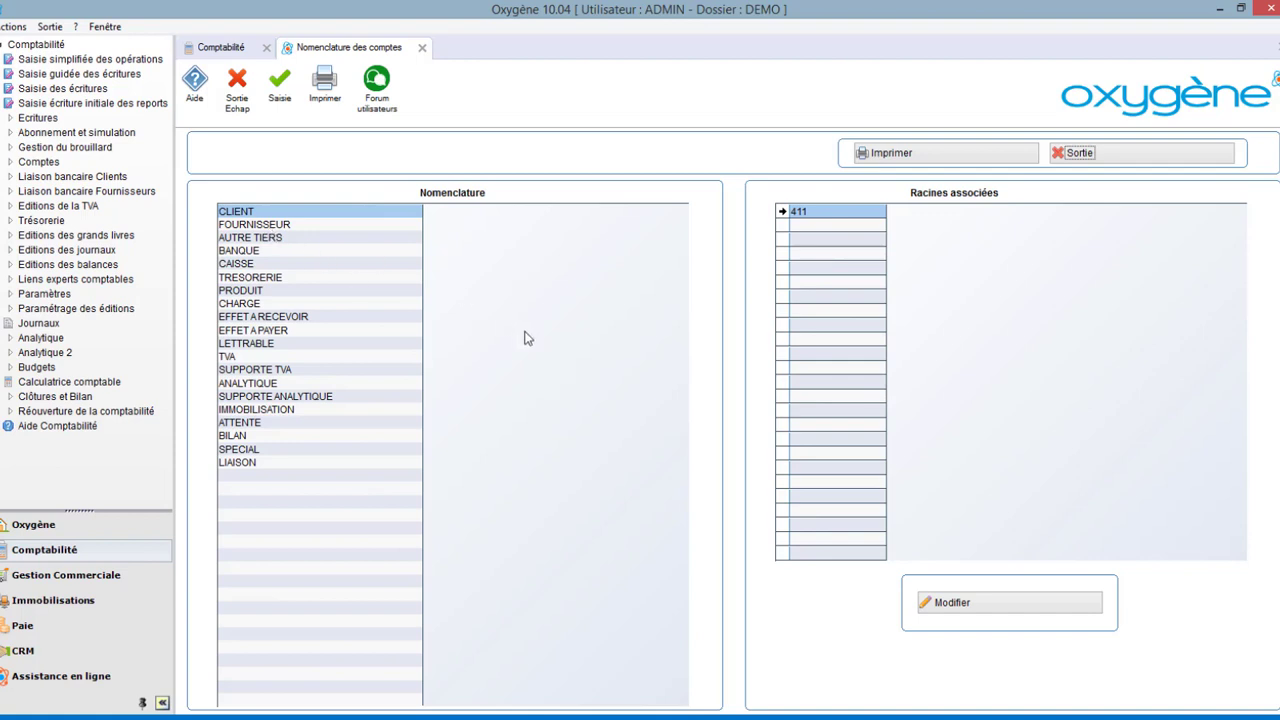
click(273, 278)
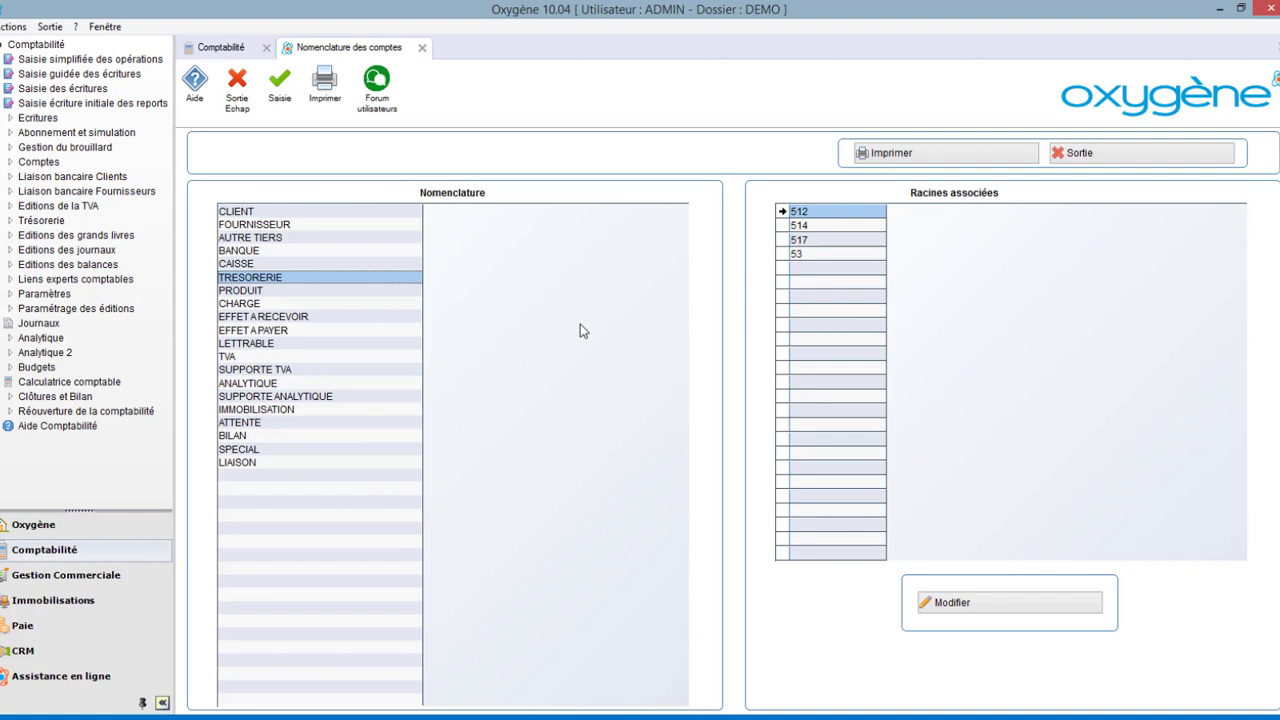
click(256, 211)
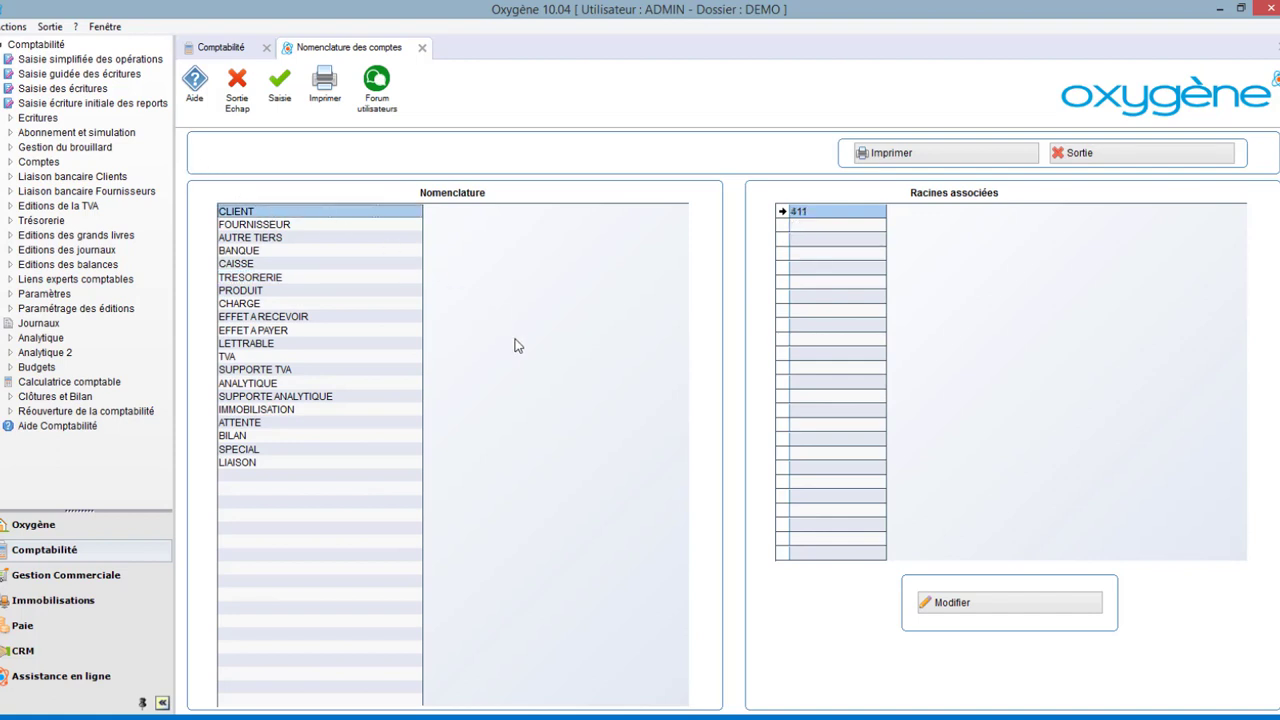
click(1020, 604)
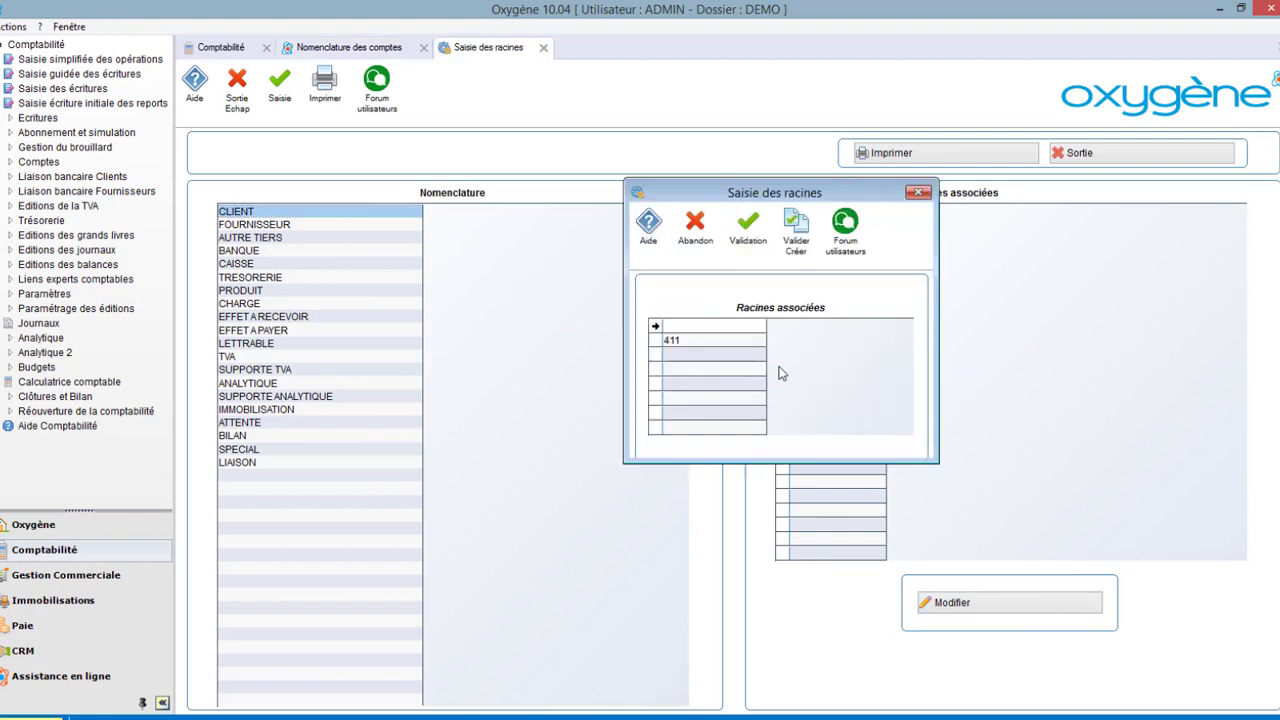
click(918, 192)
click(422, 47)
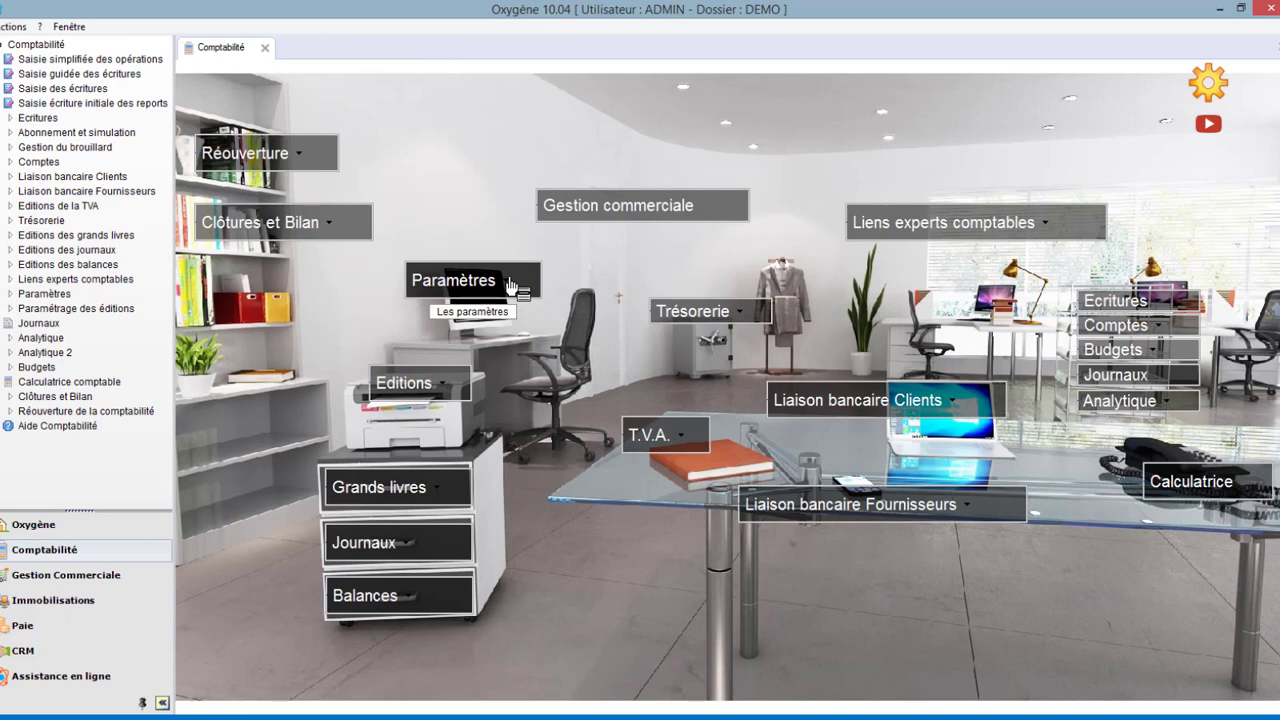
Open the import formats registry and create a new format with code FC-PLANCPTA_STD.
click(510, 285)
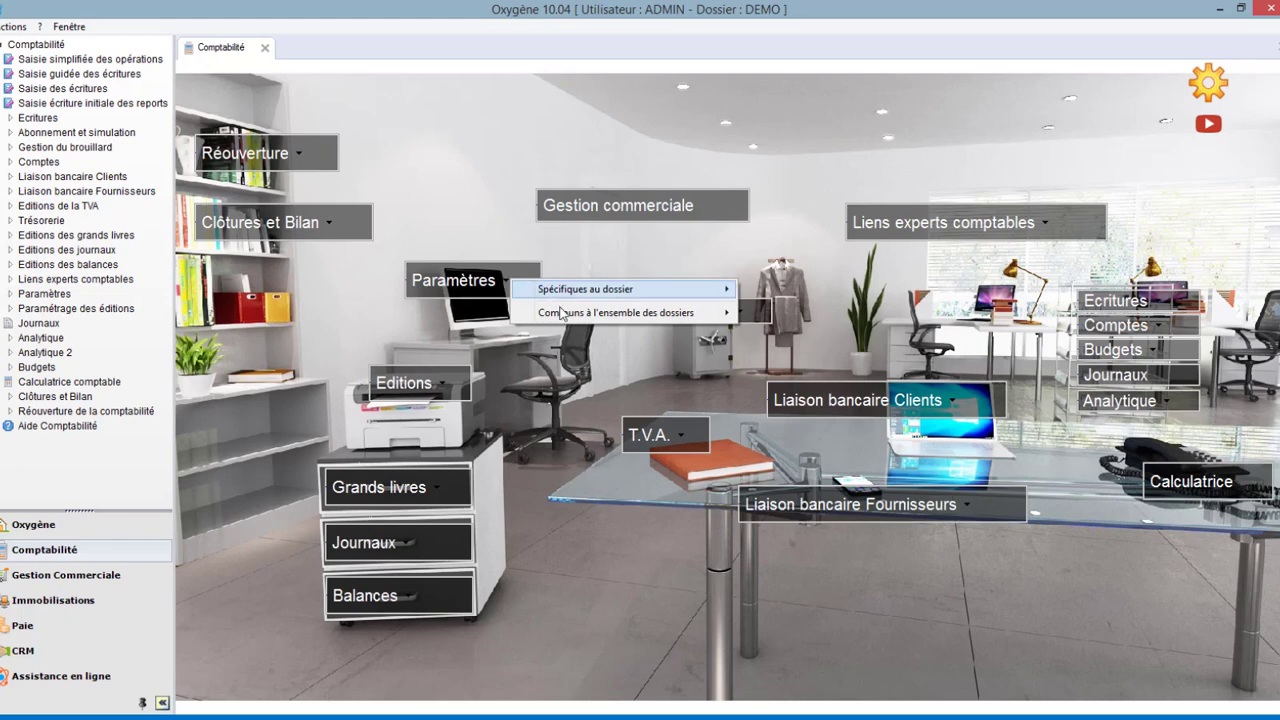
mouse_move(563, 313)
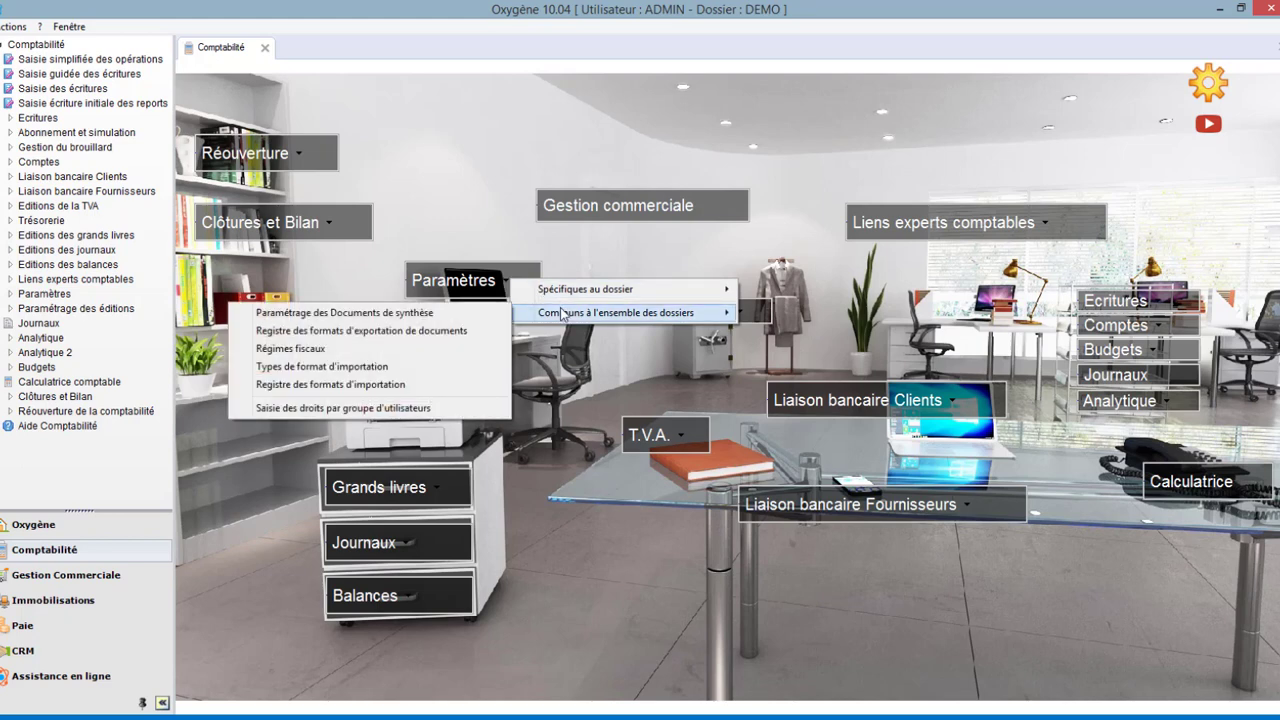
click(403, 385)
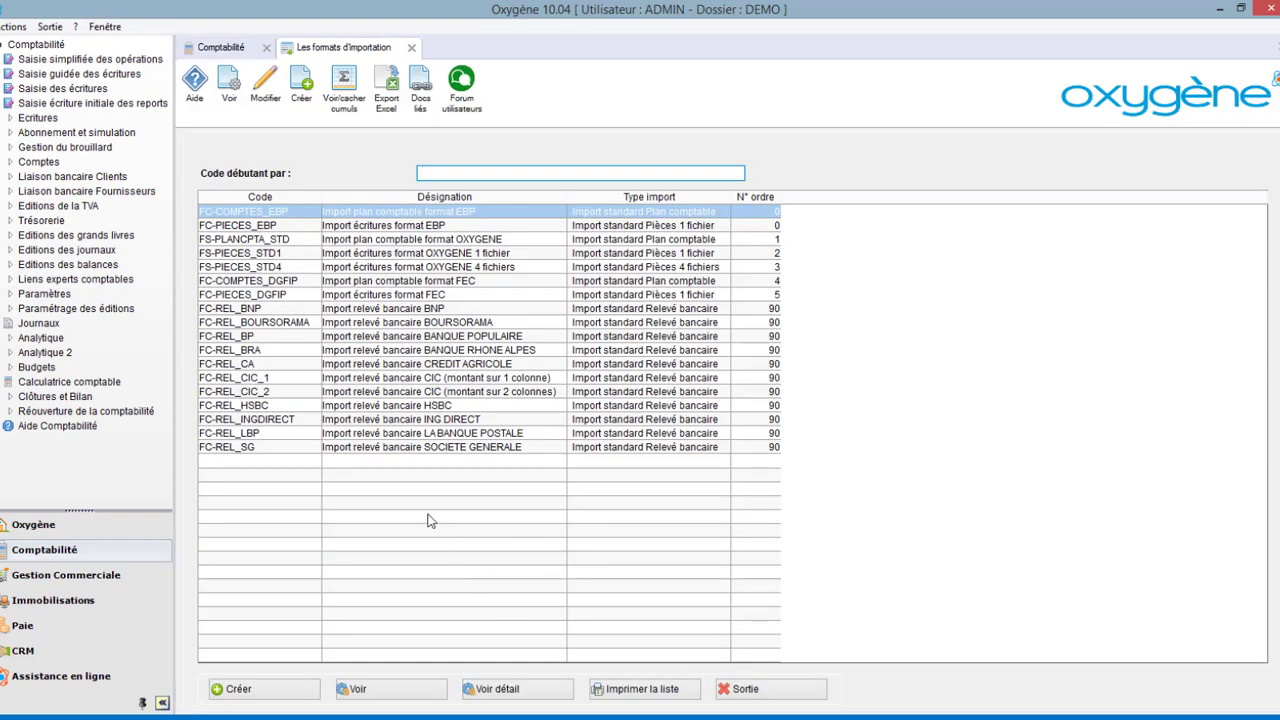
click(302, 84)
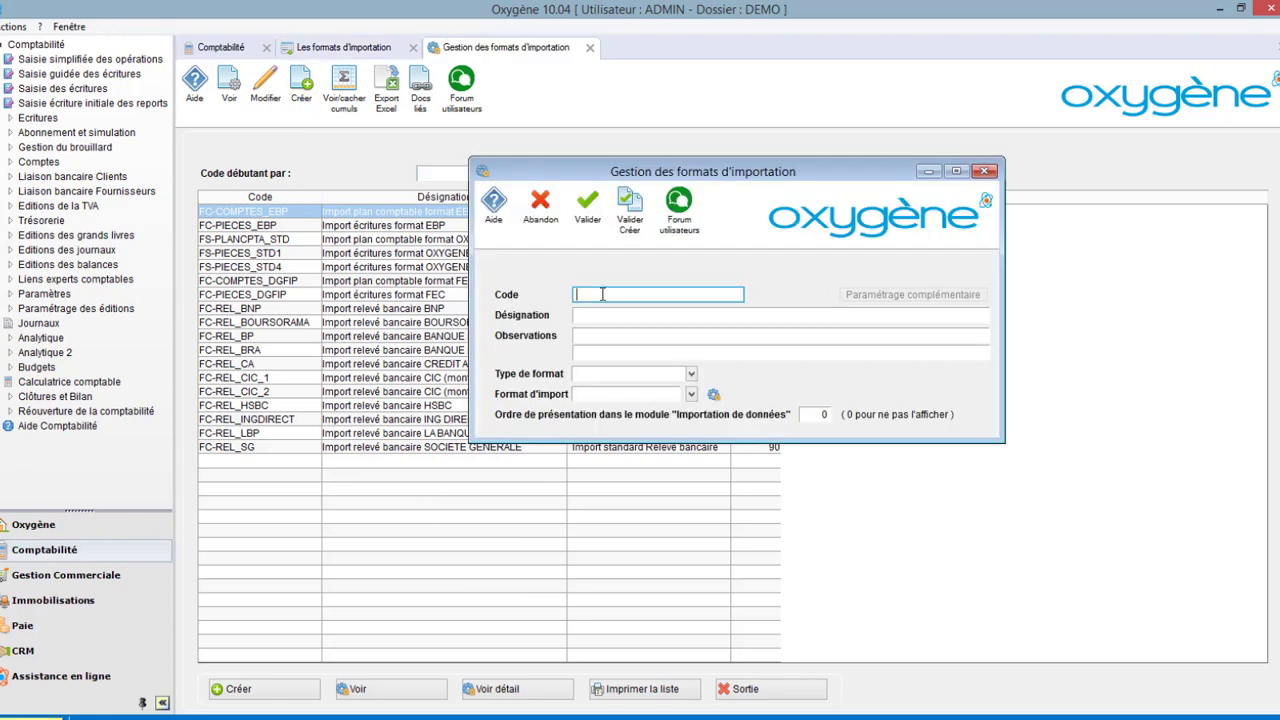
text(FC-PLANCPTA_STD)
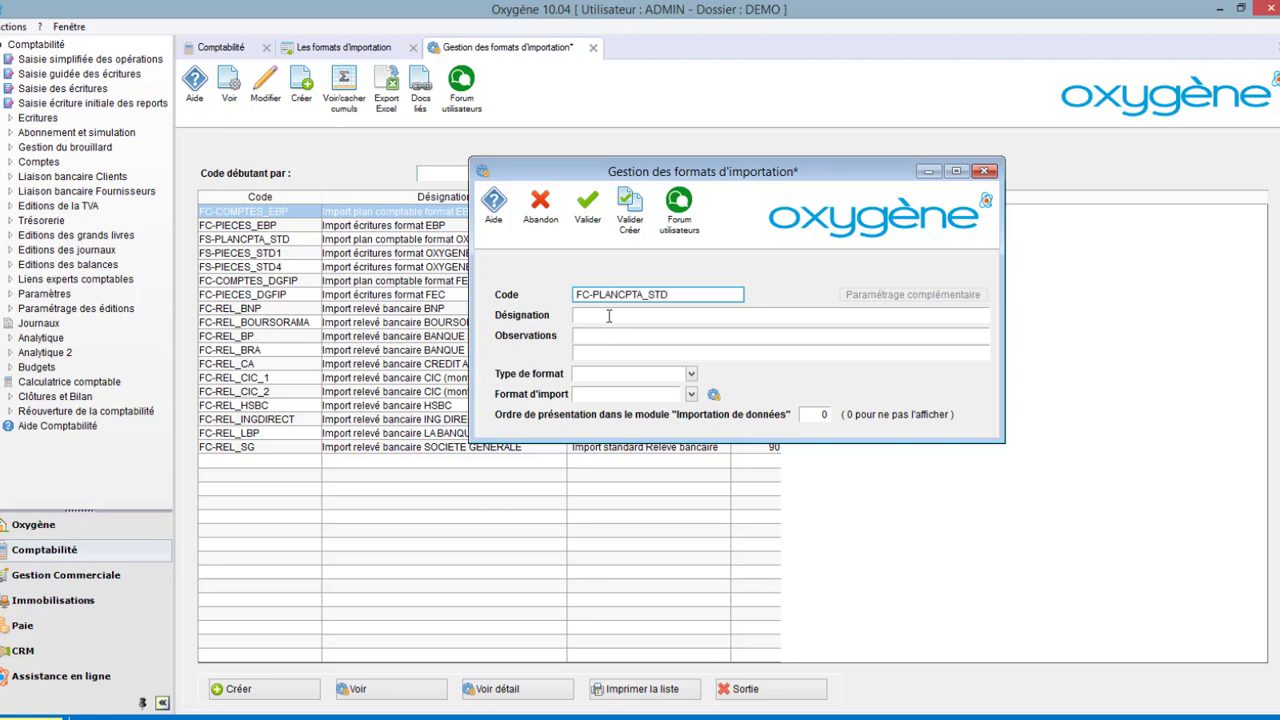
Set the format's designation to Plan comptable excel and its format type to FS-PLANCPTA_STD.
click(608, 315)
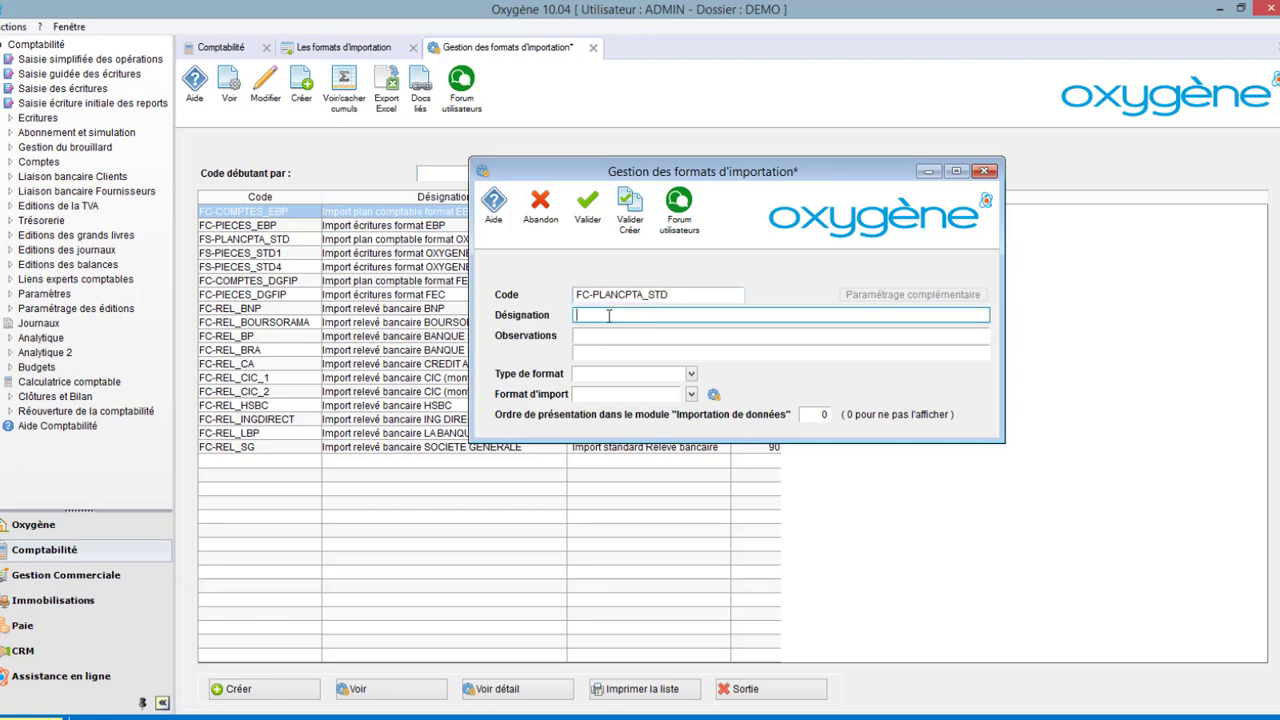
text(Plan comptable excel)
click(691, 374)
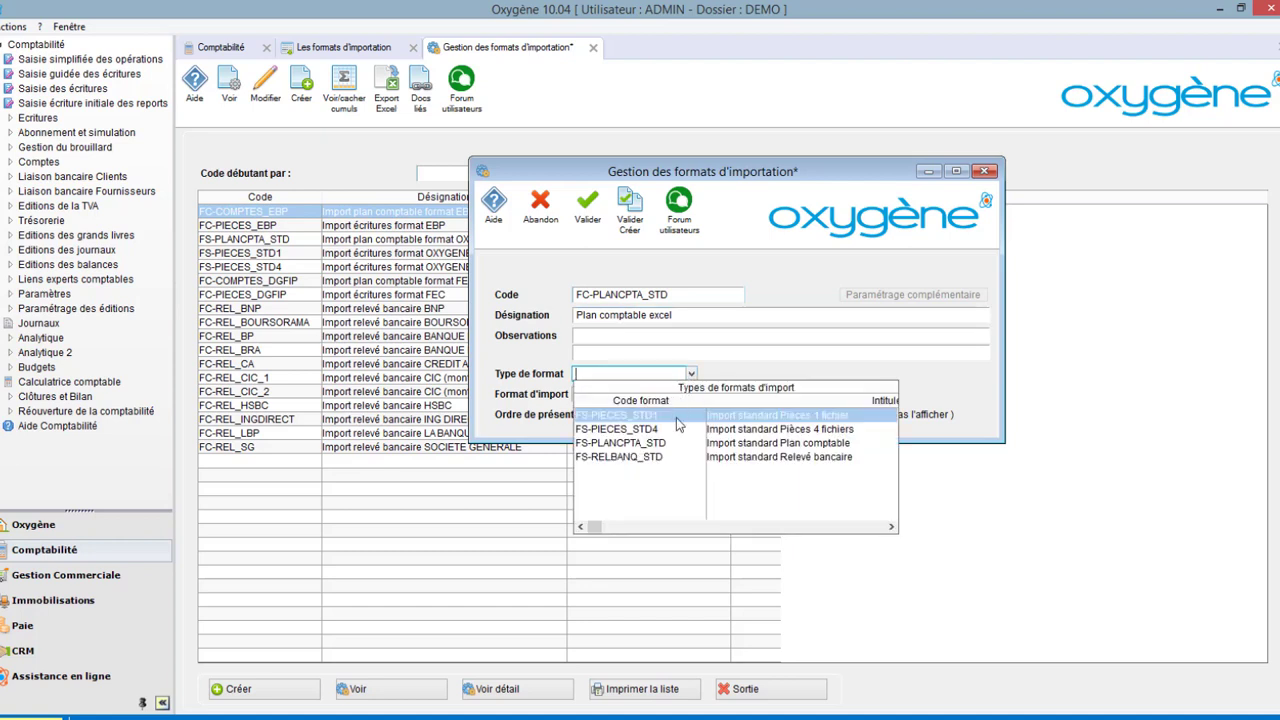
click(672, 443)
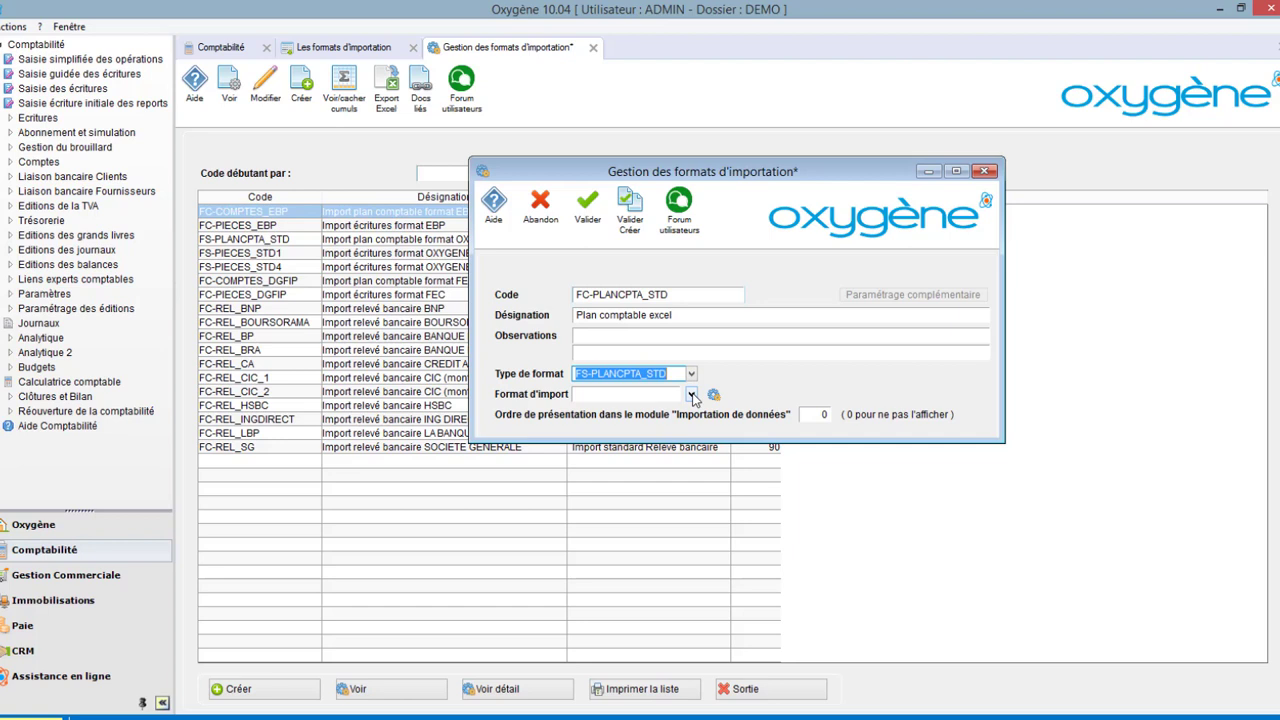
Choose EXCEL2 as the import format and set the presentation order to 1.
click(691, 394)
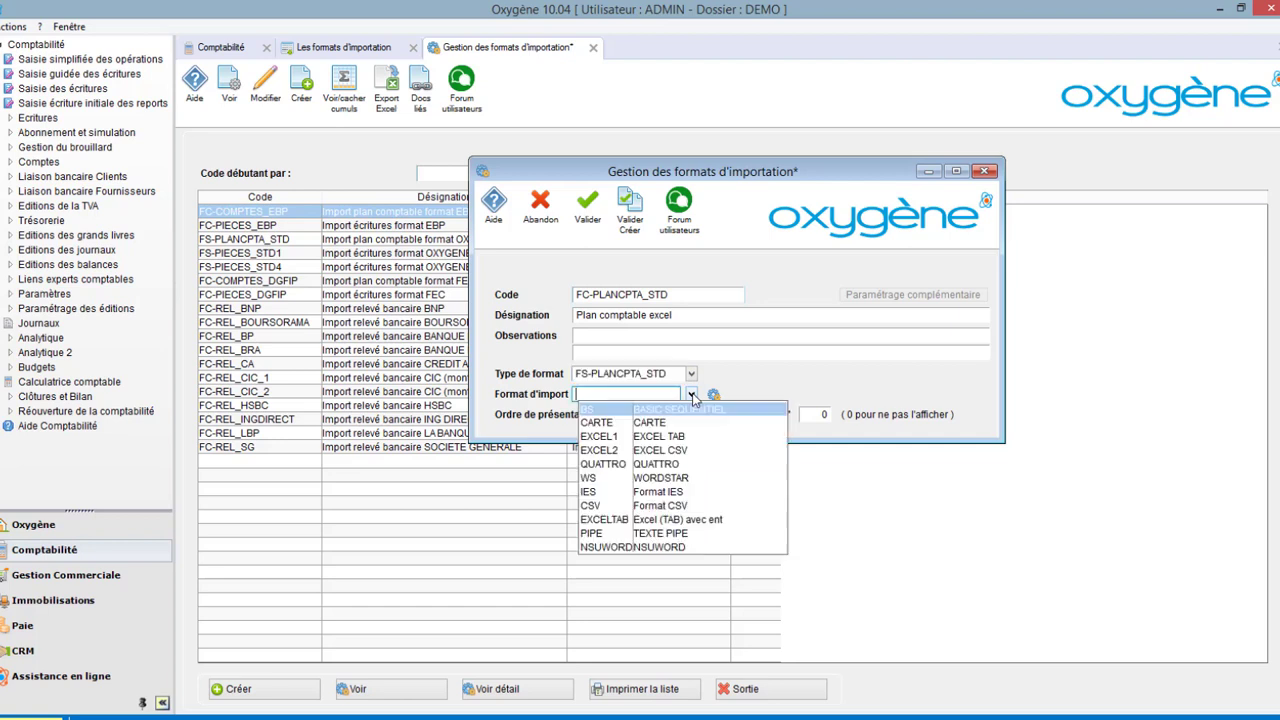
click(680, 451)
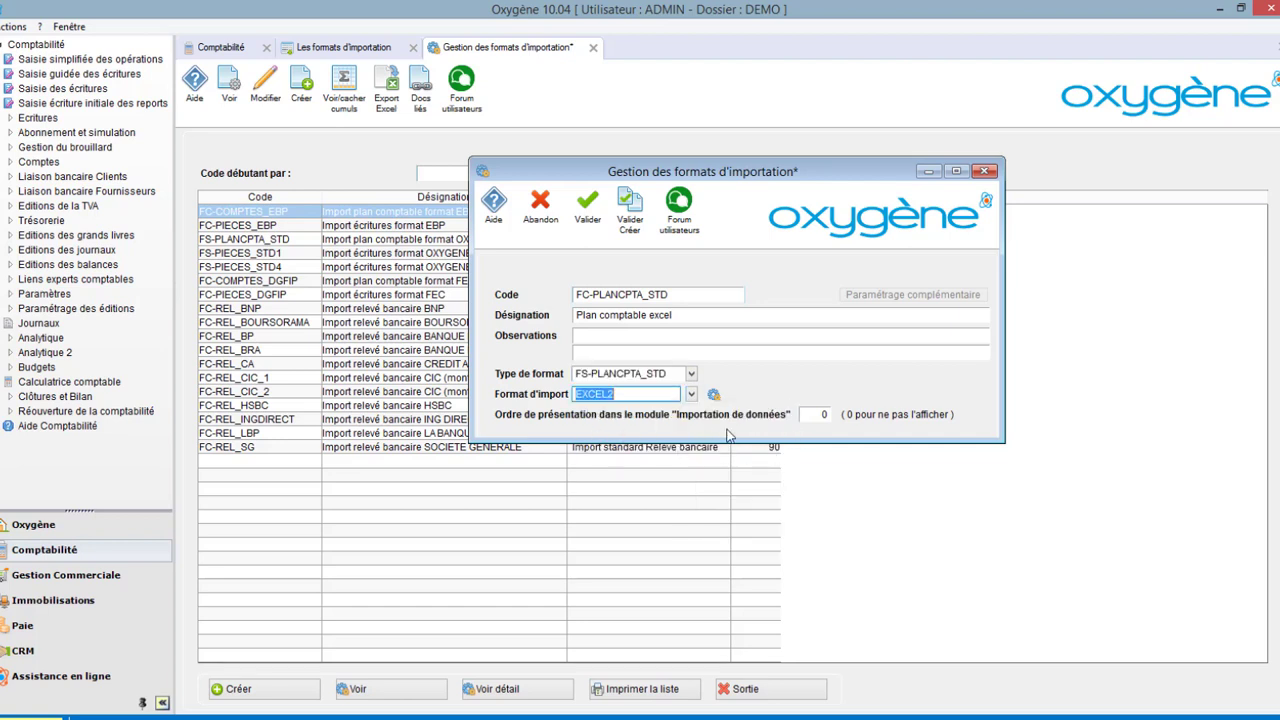
click(820, 414)
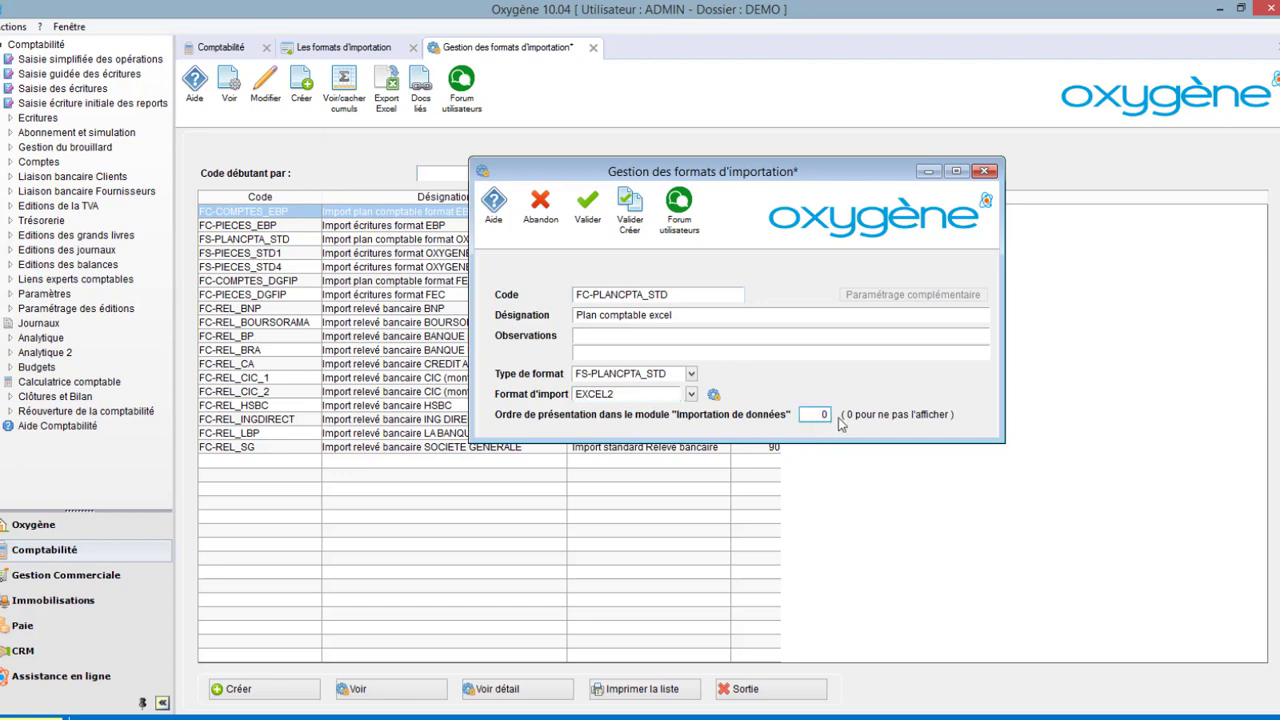
drag(811, 414, 844, 414)
text(1)
Save the new format and select Plan comptable.csv as the chart of accounts file to import.
click(985, 172)
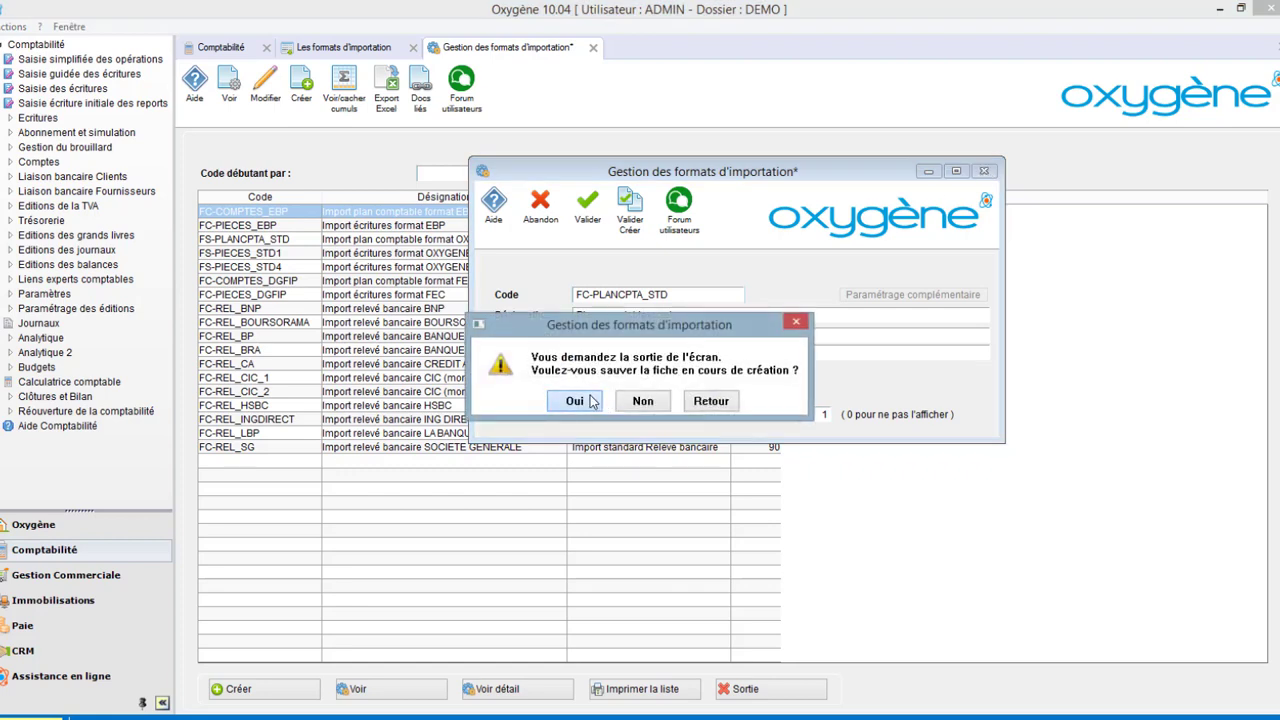
click(574, 401)
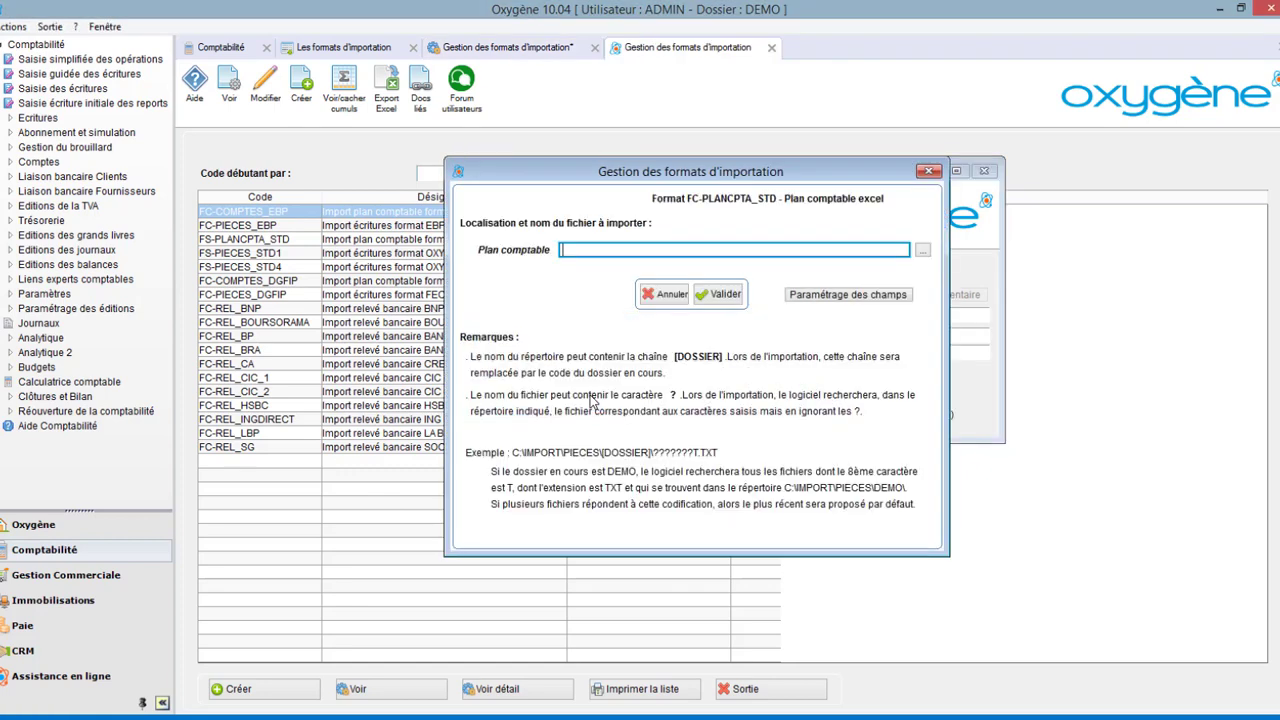
click(922, 250)
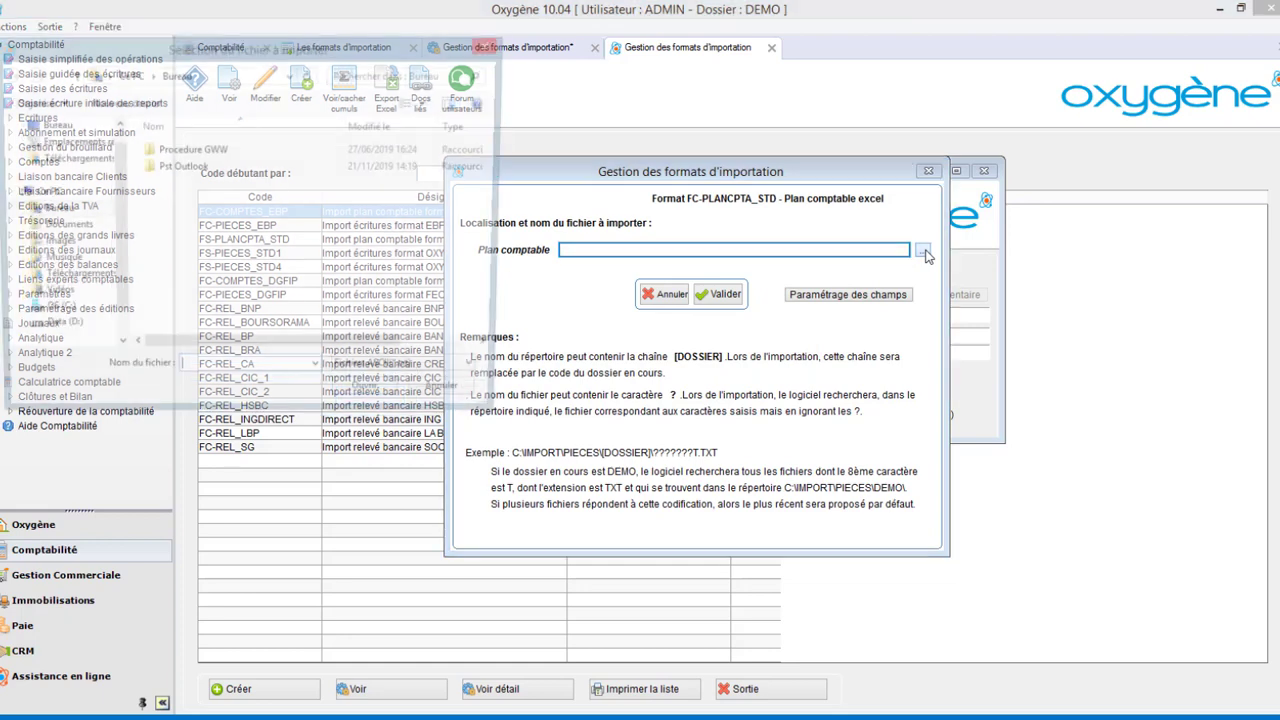
click(206, 152)
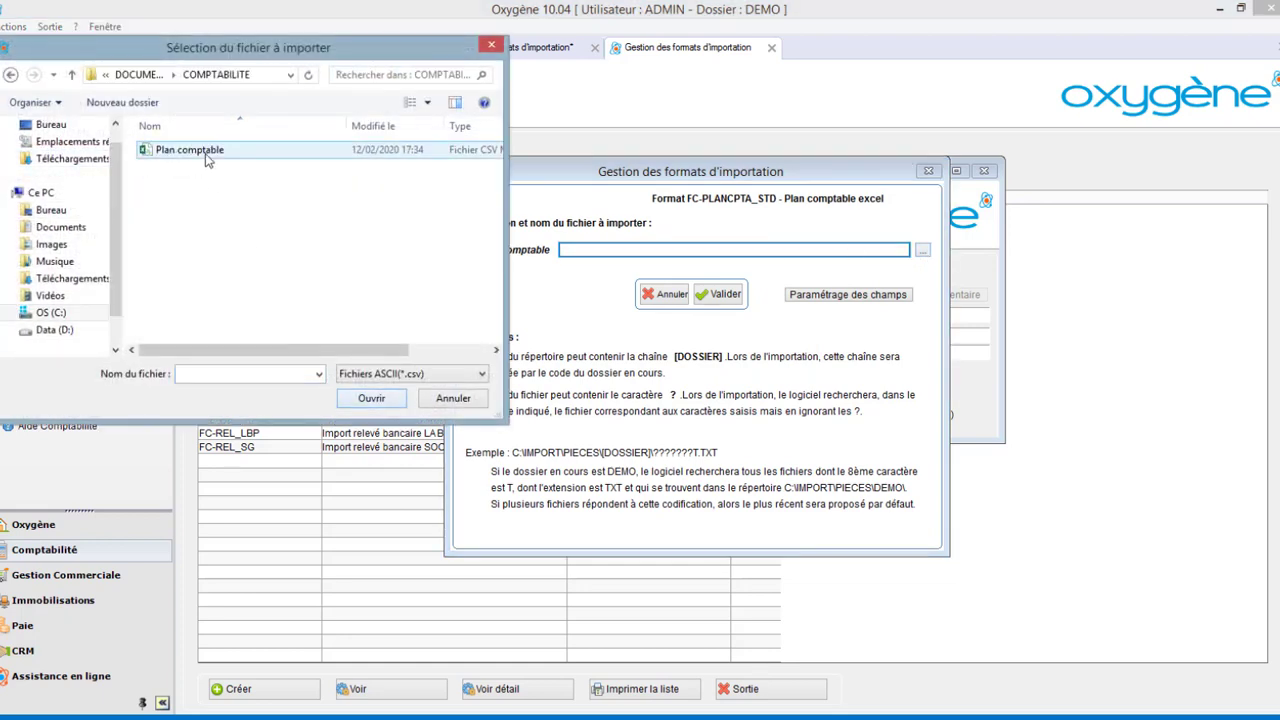
click(366, 400)
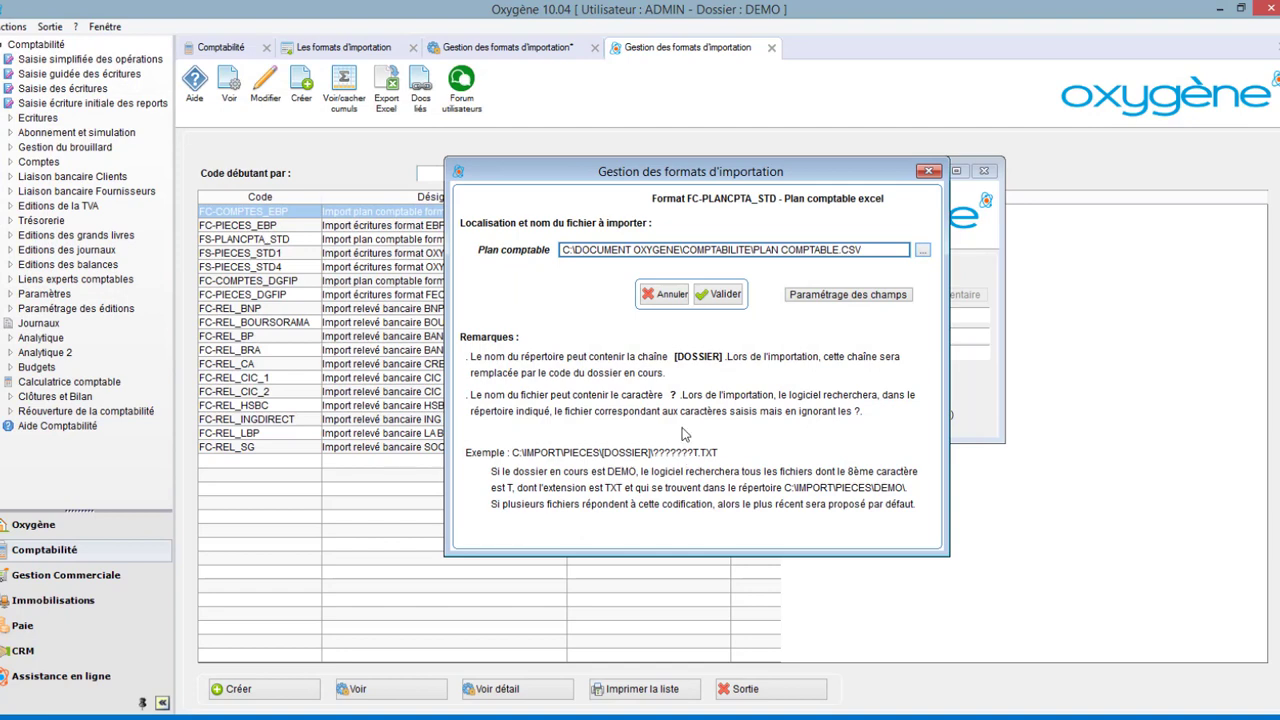
Open the field settings for the Plan comptable file, enter creation mode, and close the spreadsheet preview.
click(848, 295)
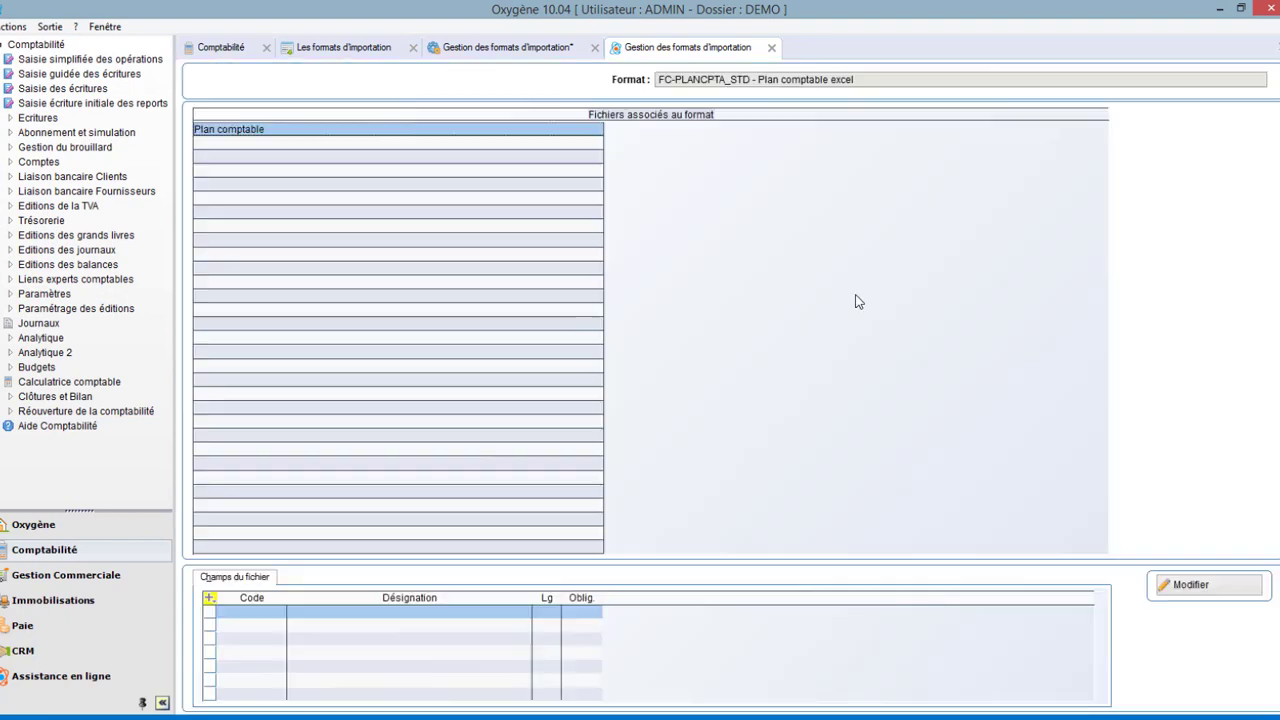
click(1224, 588)
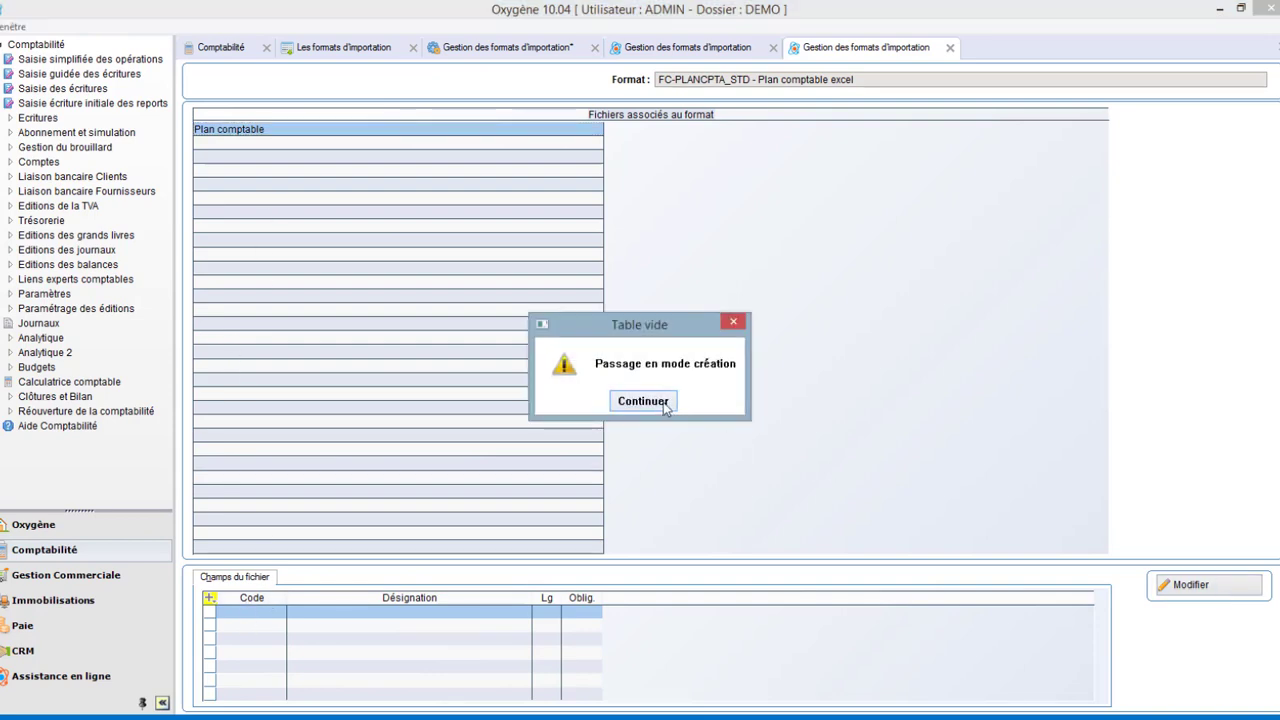
click(665, 404)
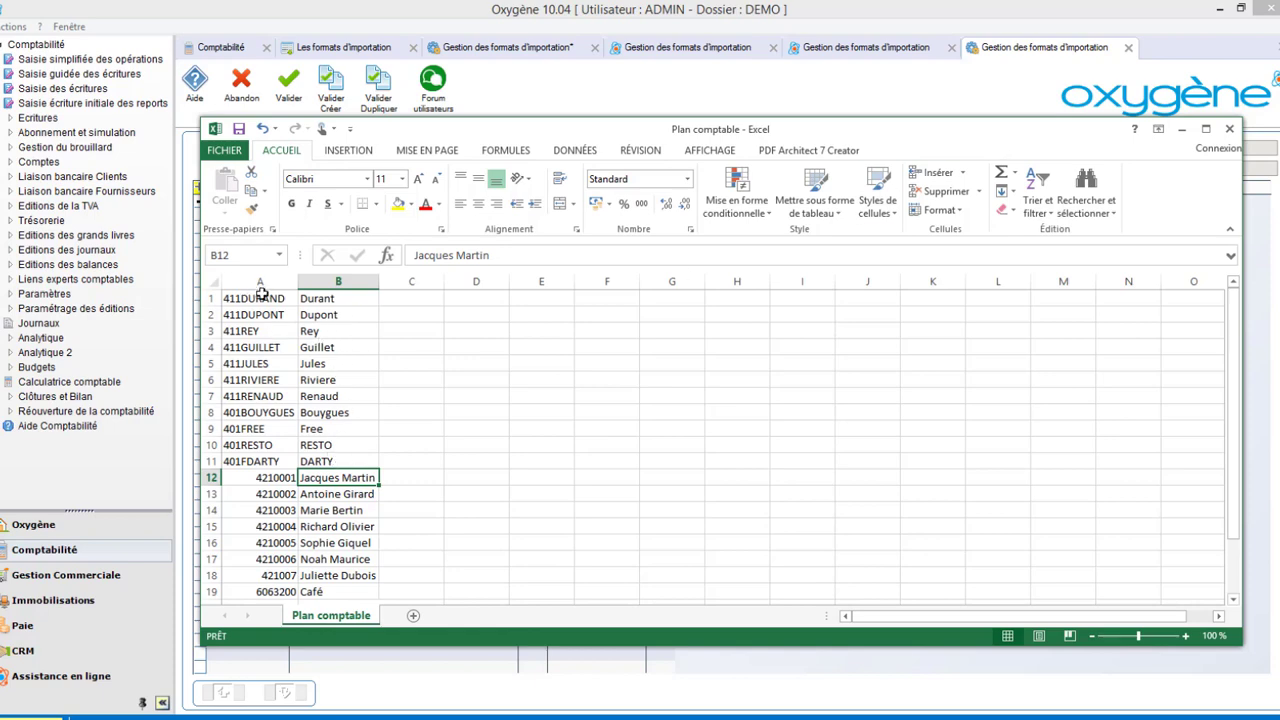
click(1181, 129)
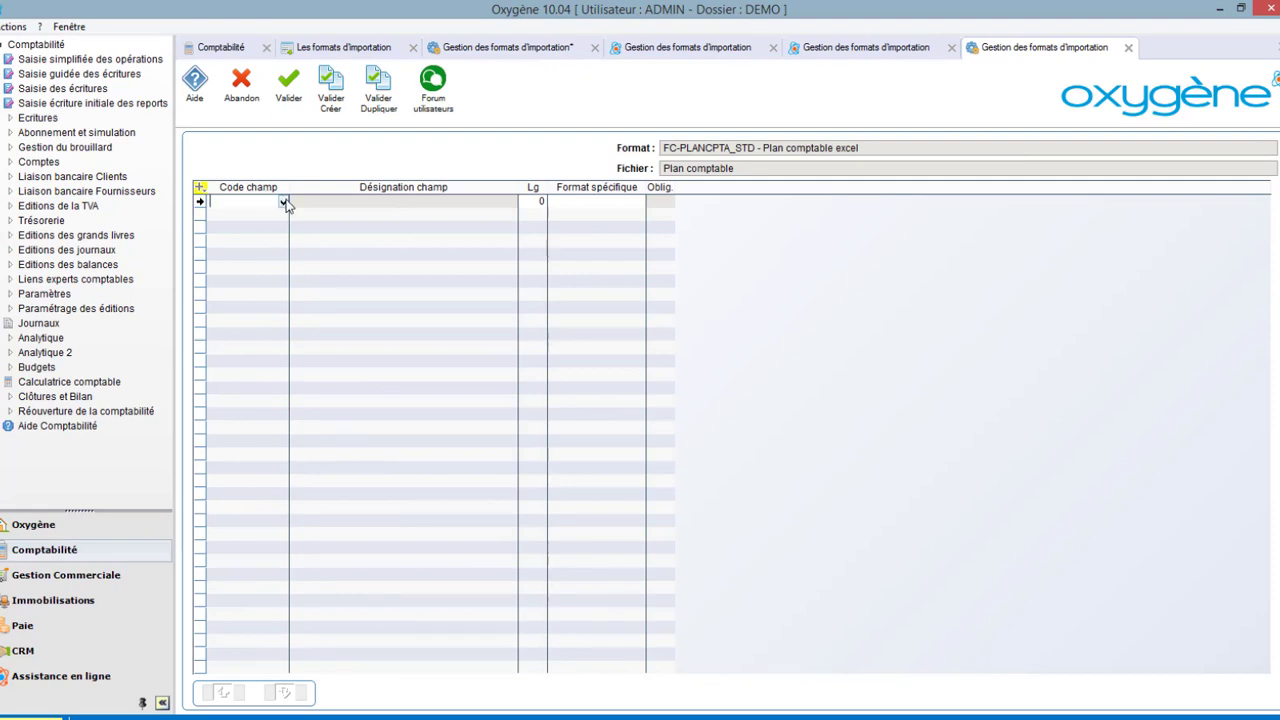
Define the file fields NUMCP (N° compte) and LIBCP (Intitulé compte) and validate them.
click(284, 201)
click(276, 243)
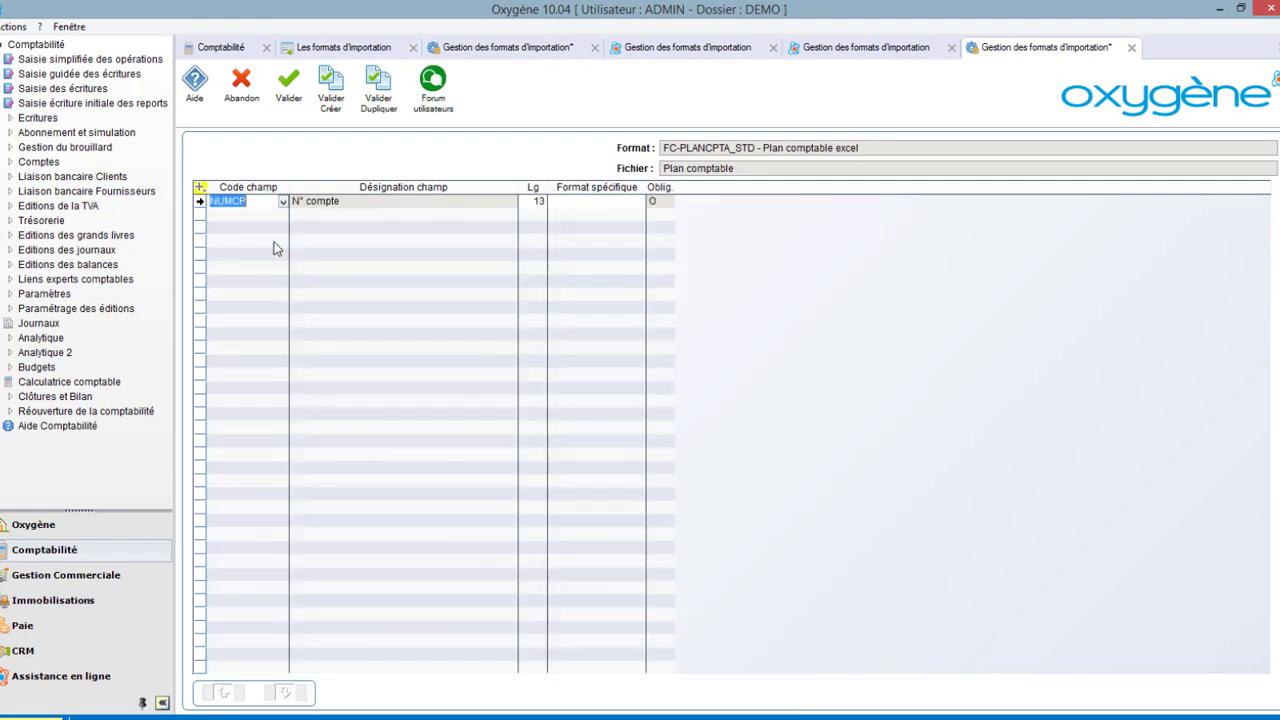
click(277, 214)
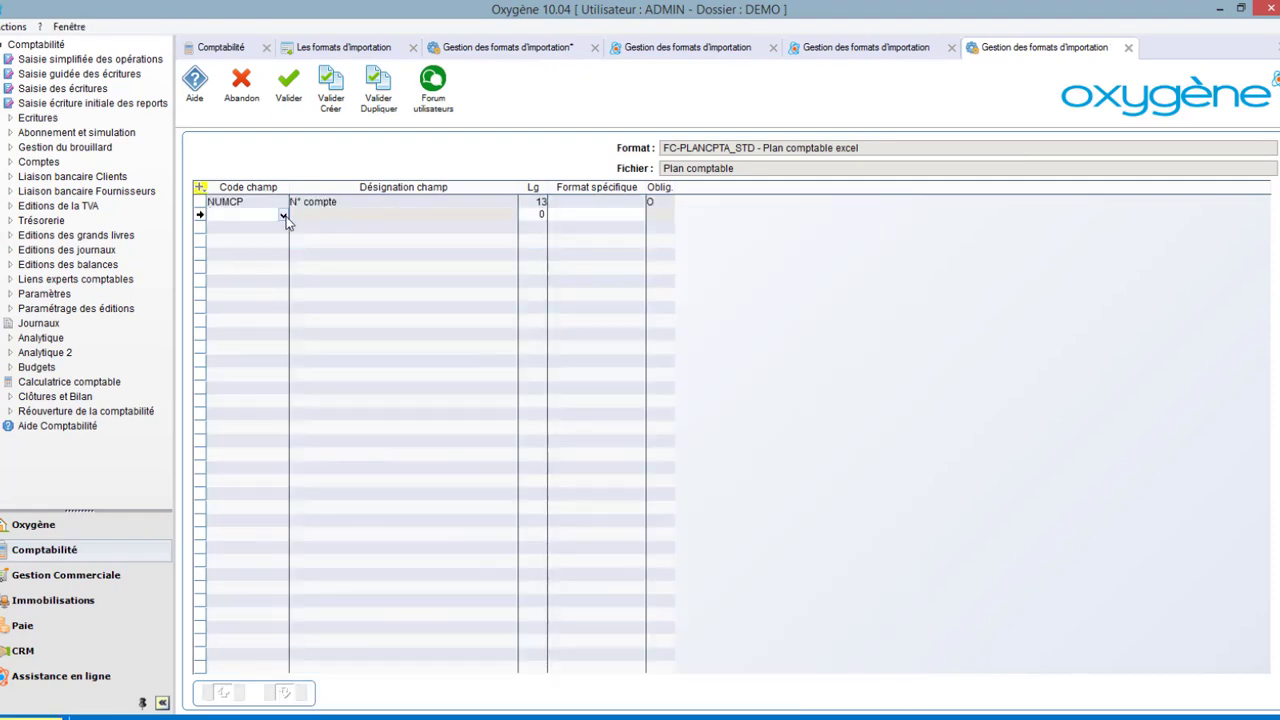
click(284, 215)
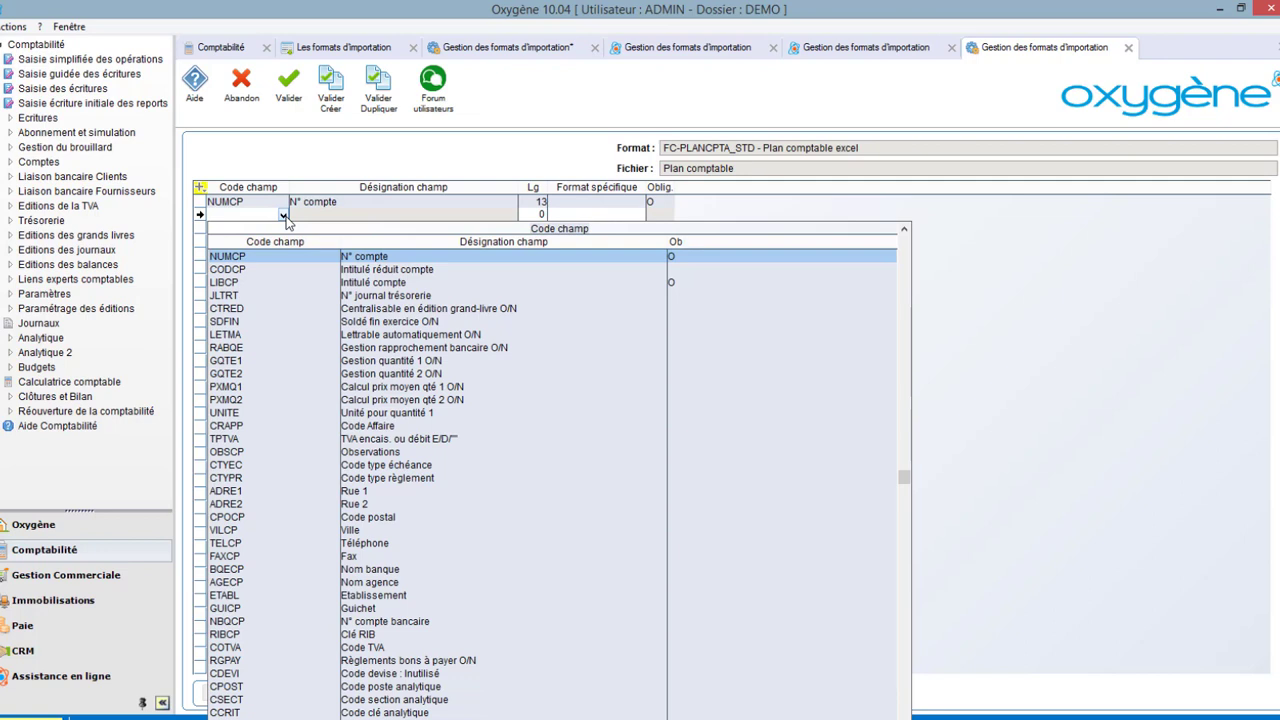
click(277, 282)
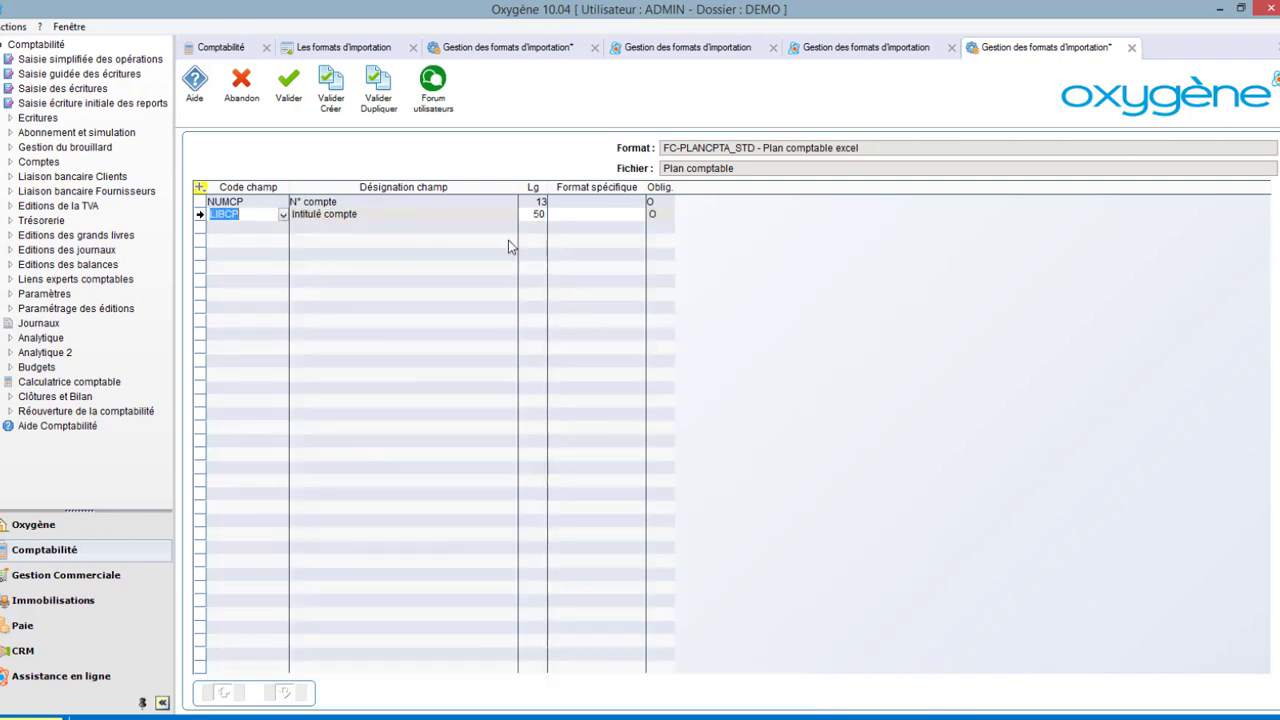
click(292, 96)
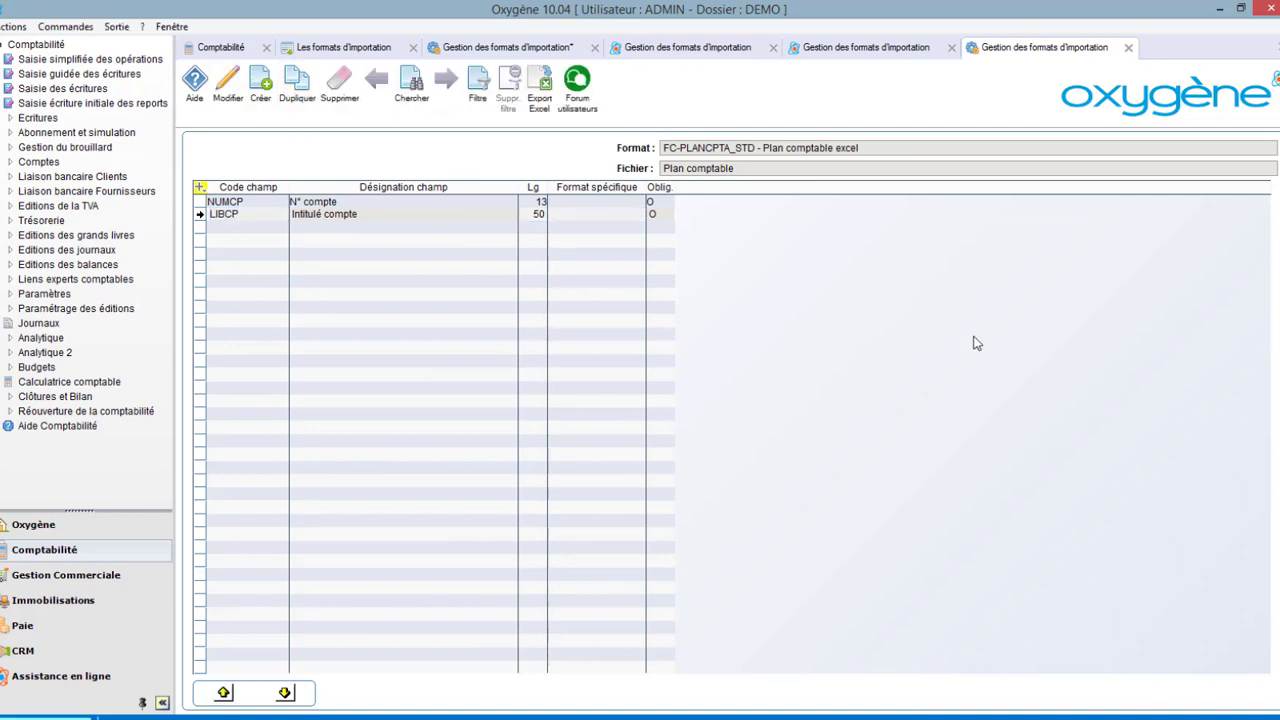
Close the field editors and validate the import file location settings.
click(1128, 47)
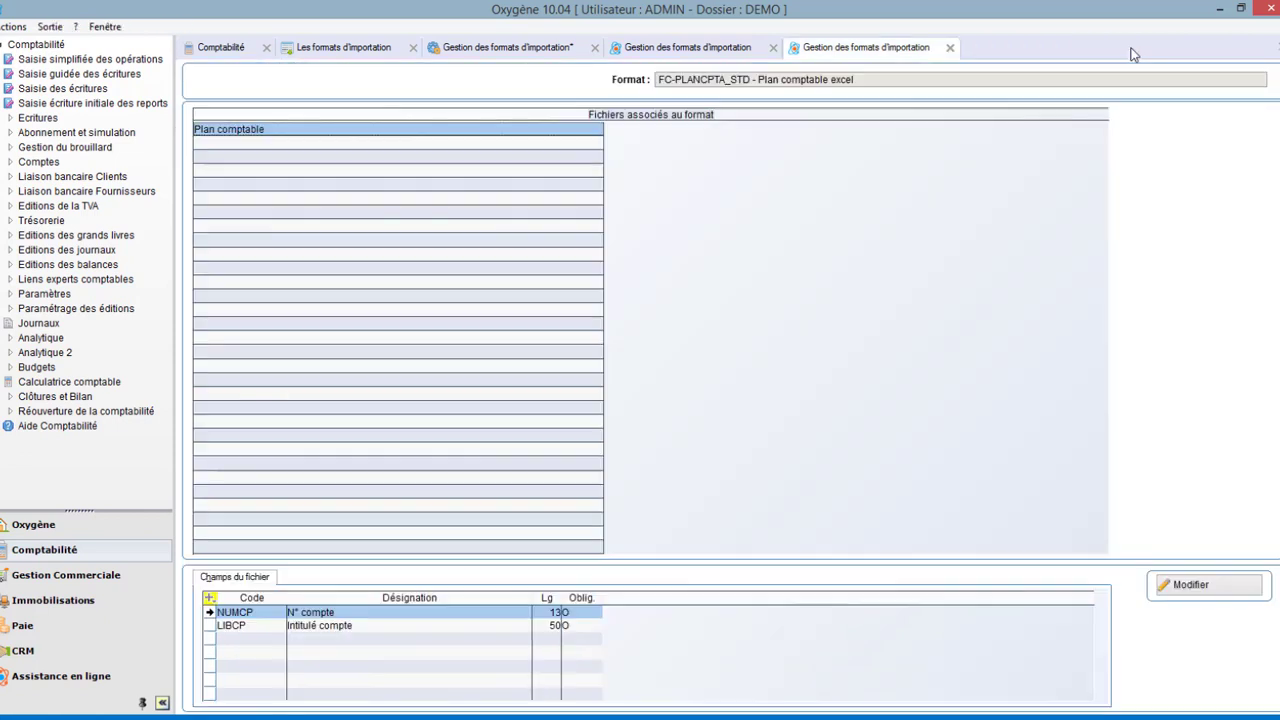
click(950, 47)
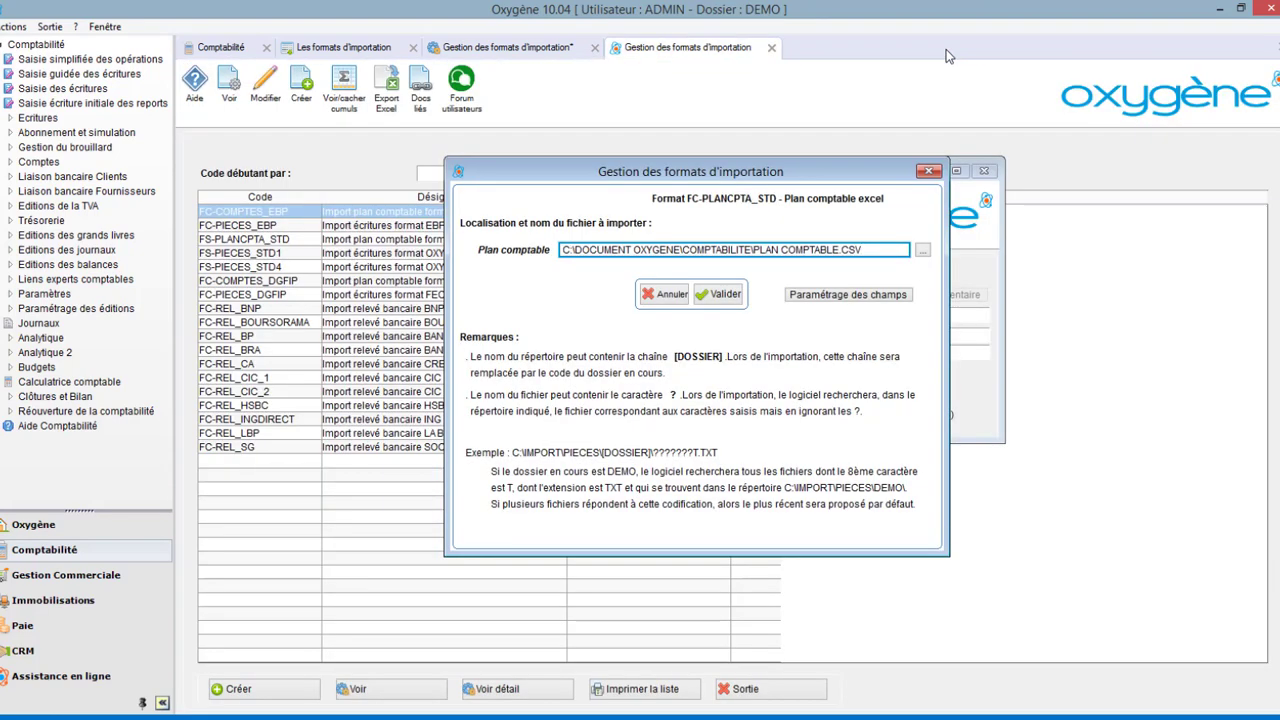
click(722, 296)
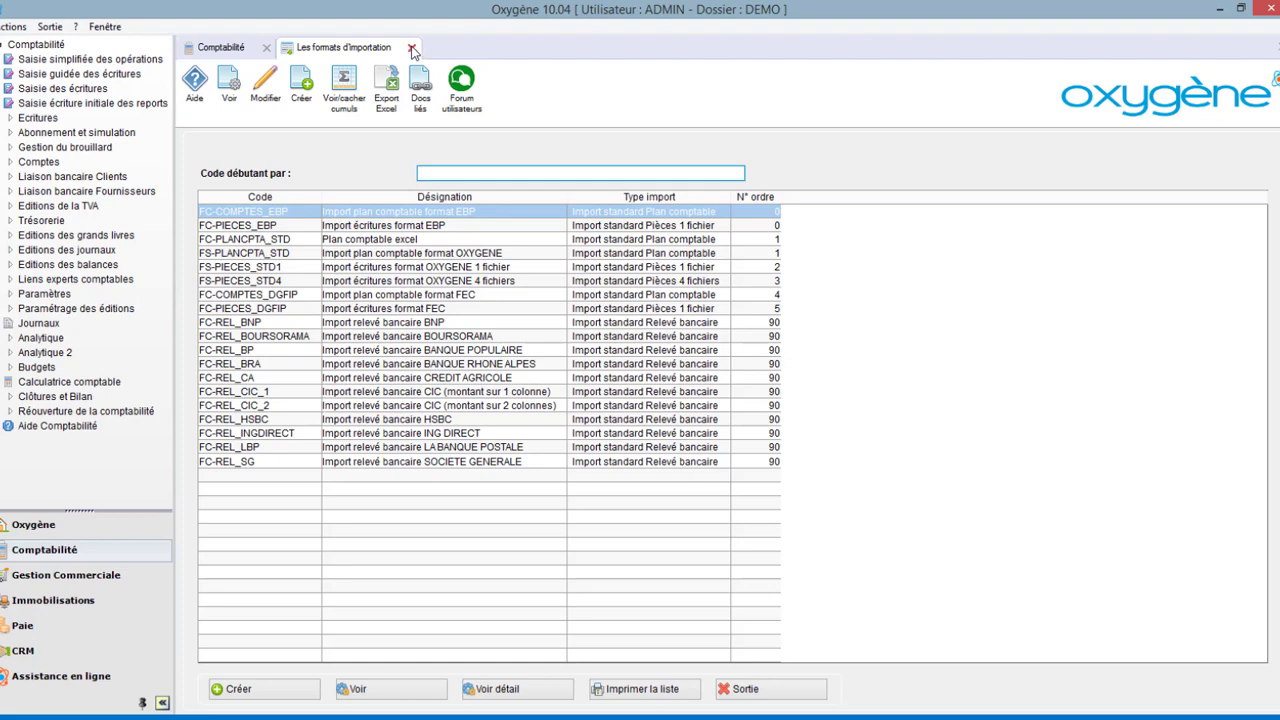
Close the import formats list and open the data import tool from the file-specific parameters.
click(412, 49)
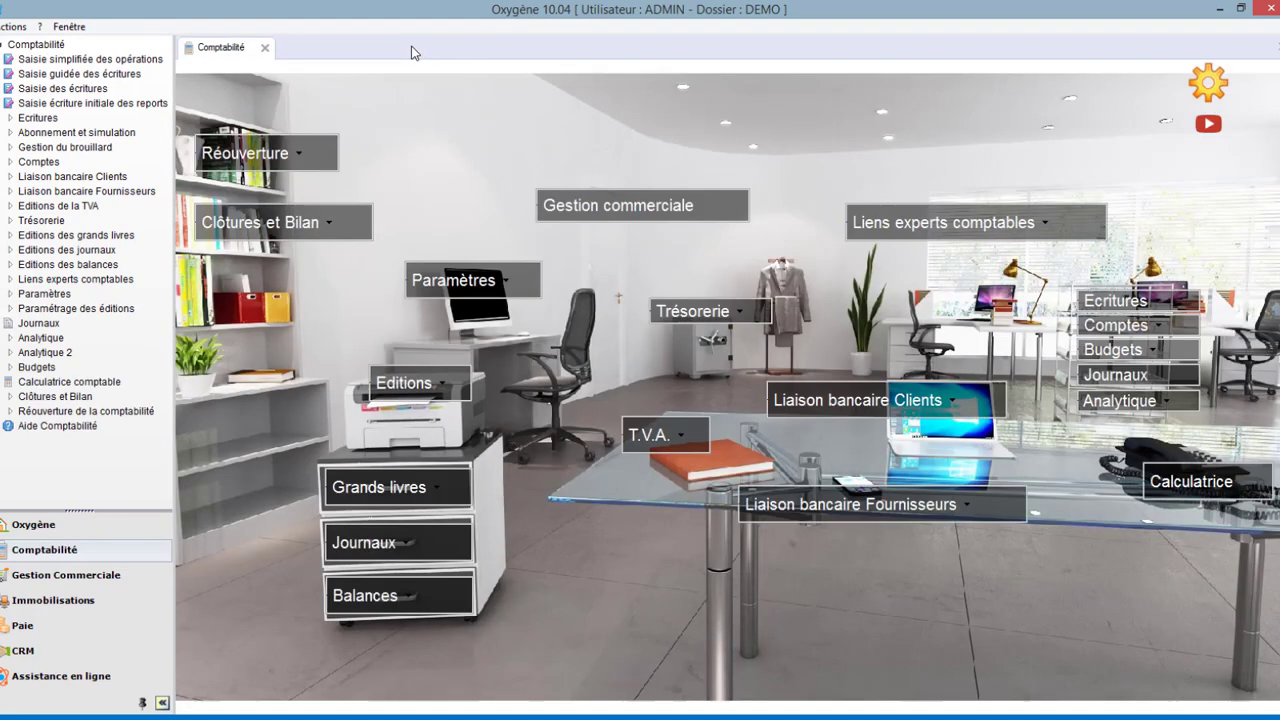
click(503, 288)
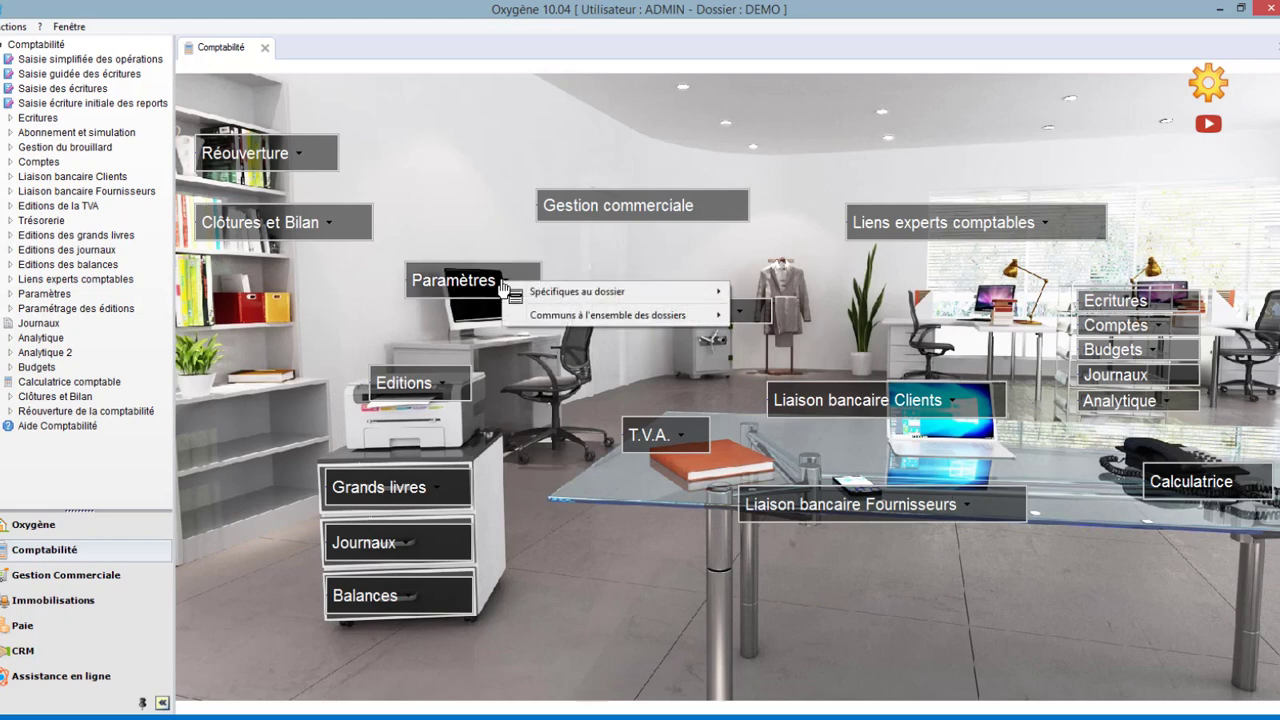
mouse_move(568, 320)
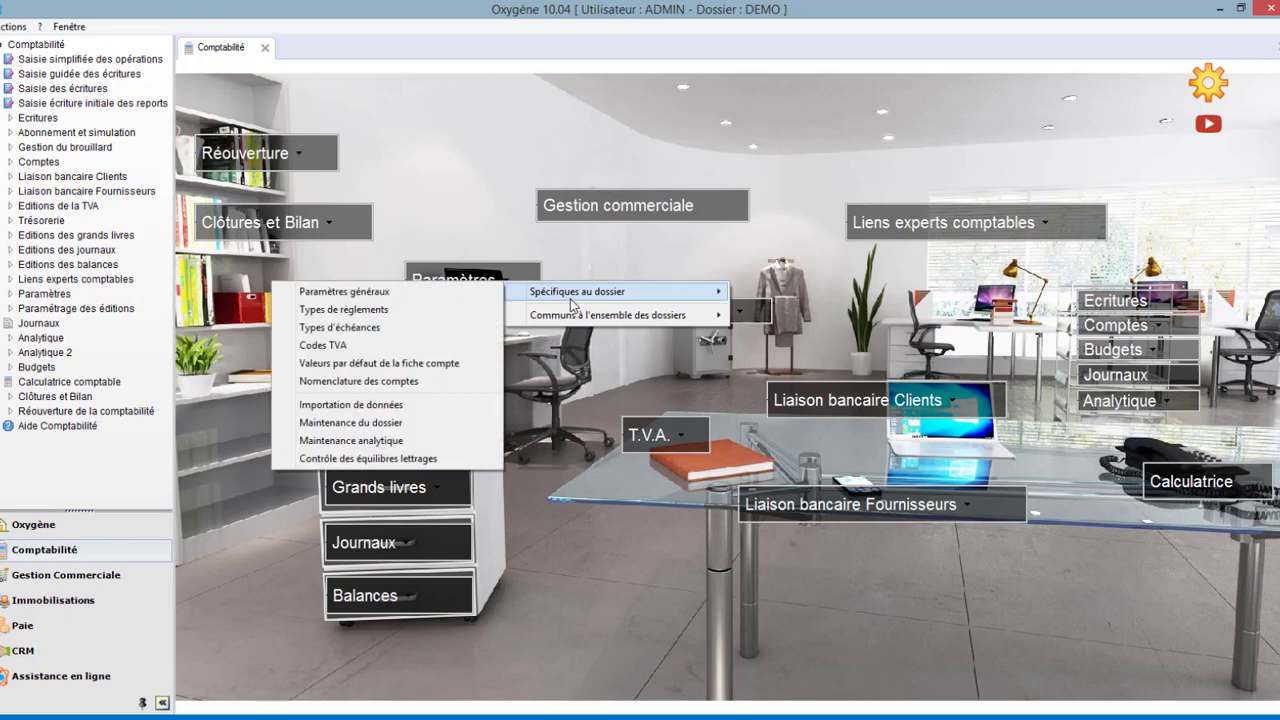
click(447, 405)
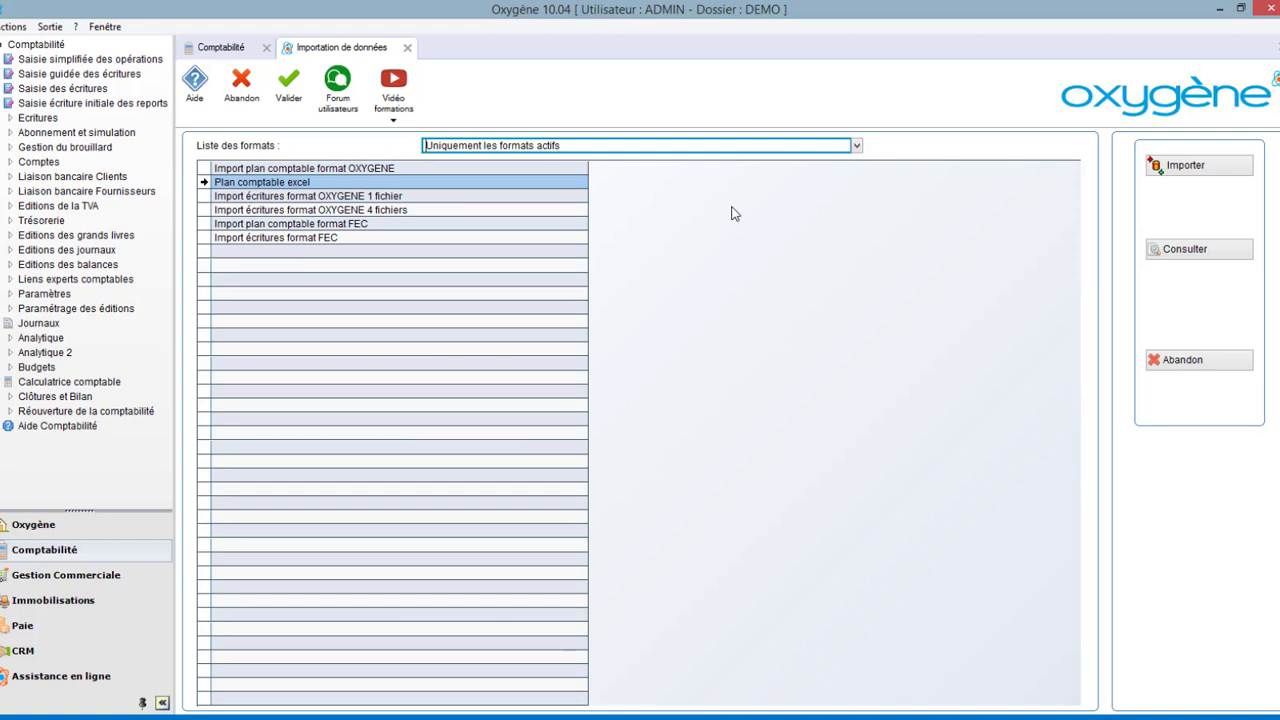
Start importing with the Plan comptable excel format and select the Plan comptable file to import.
click(857, 147)
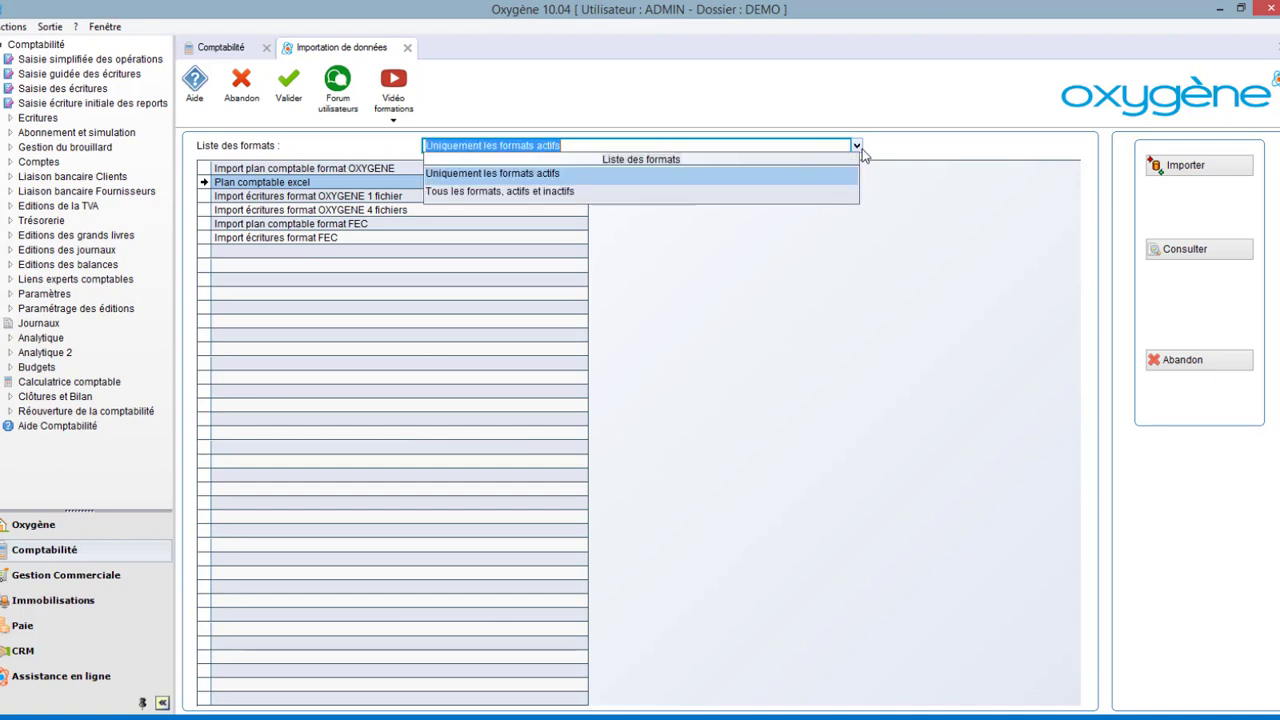
click(860, 149)
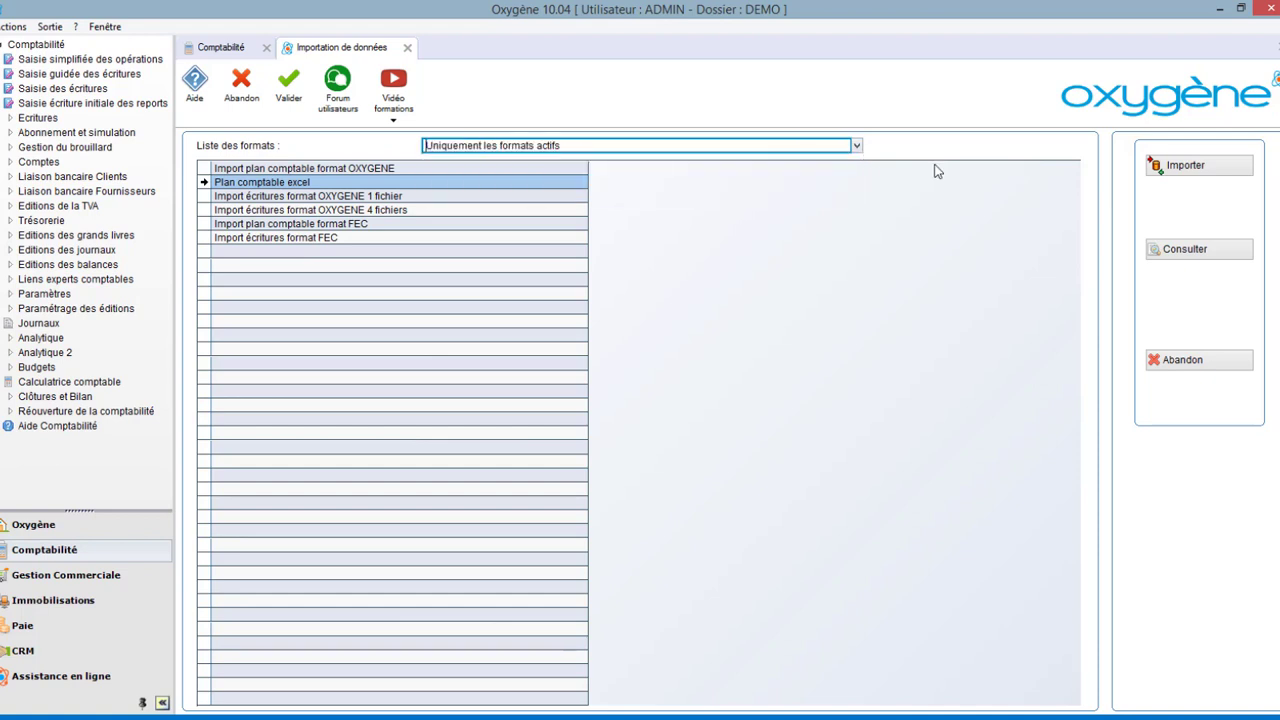
click(1216, 168)
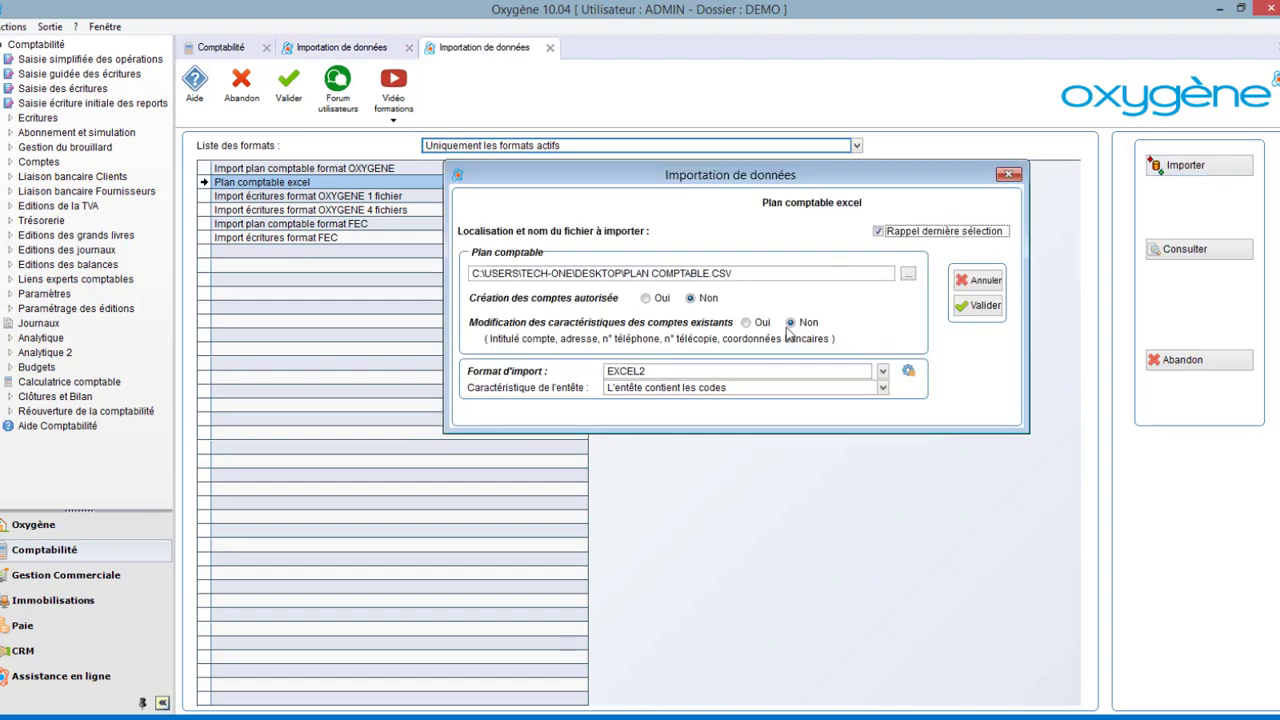
click(907, 273)
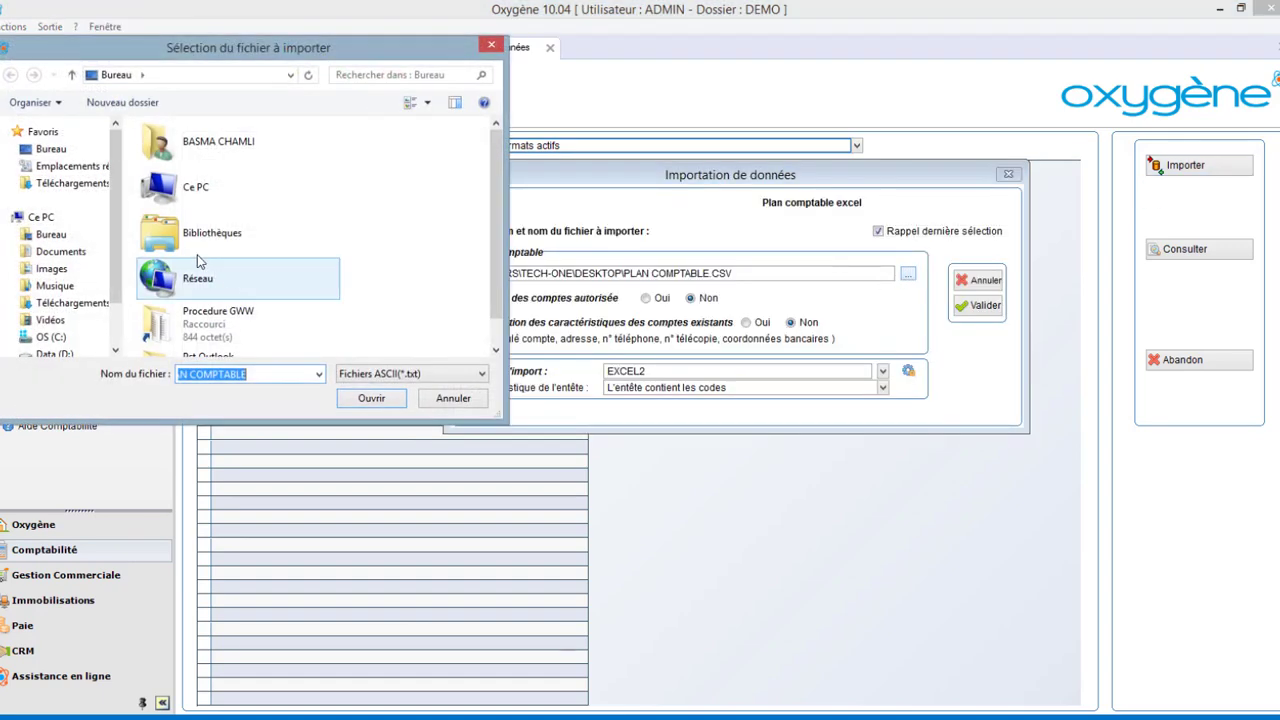
click(372, 398)
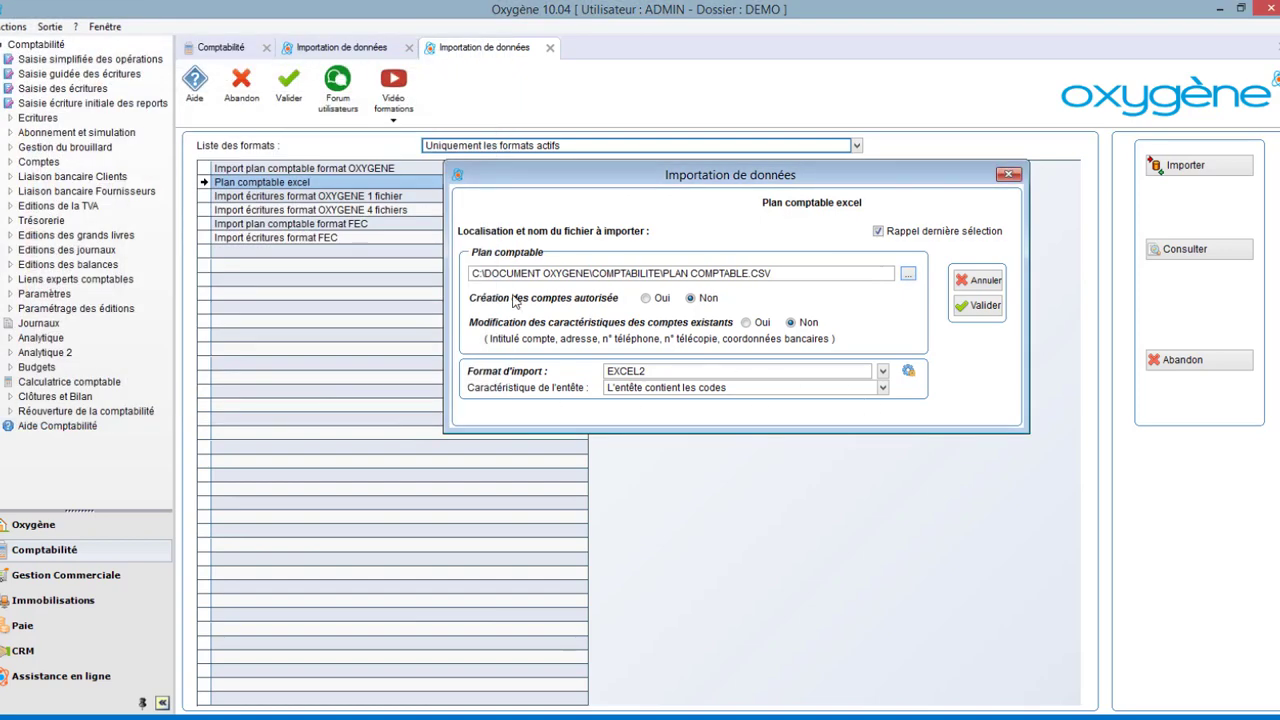
Allow account creation, validate the import settings, and review the accepted accounts in the pre-import report.
click(647, 299)
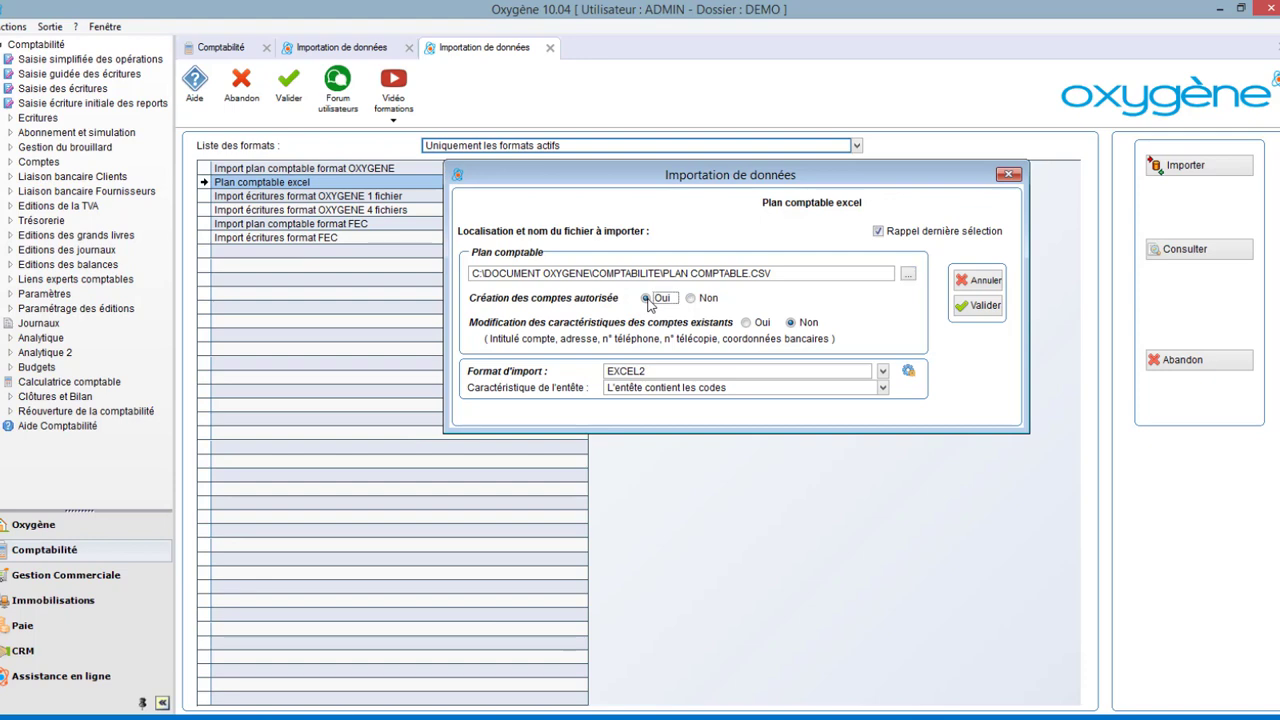
click(982, 309)
click(612, 400)
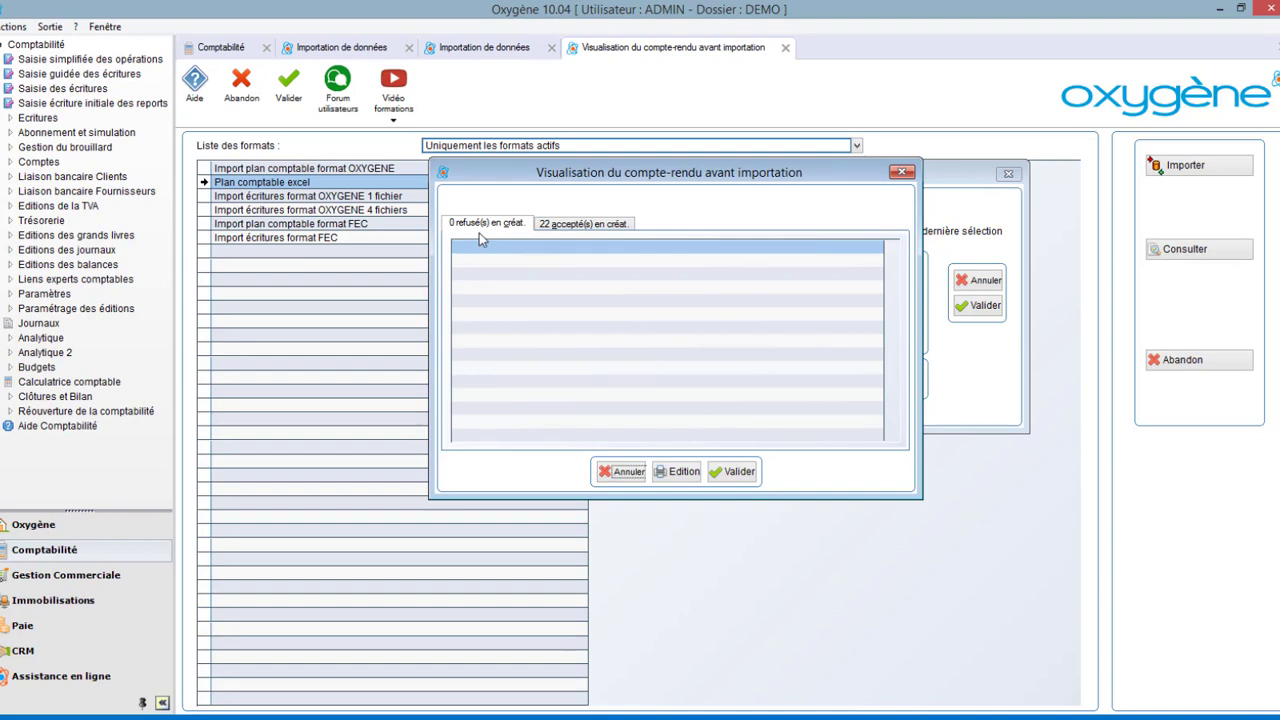
click(583, 224)
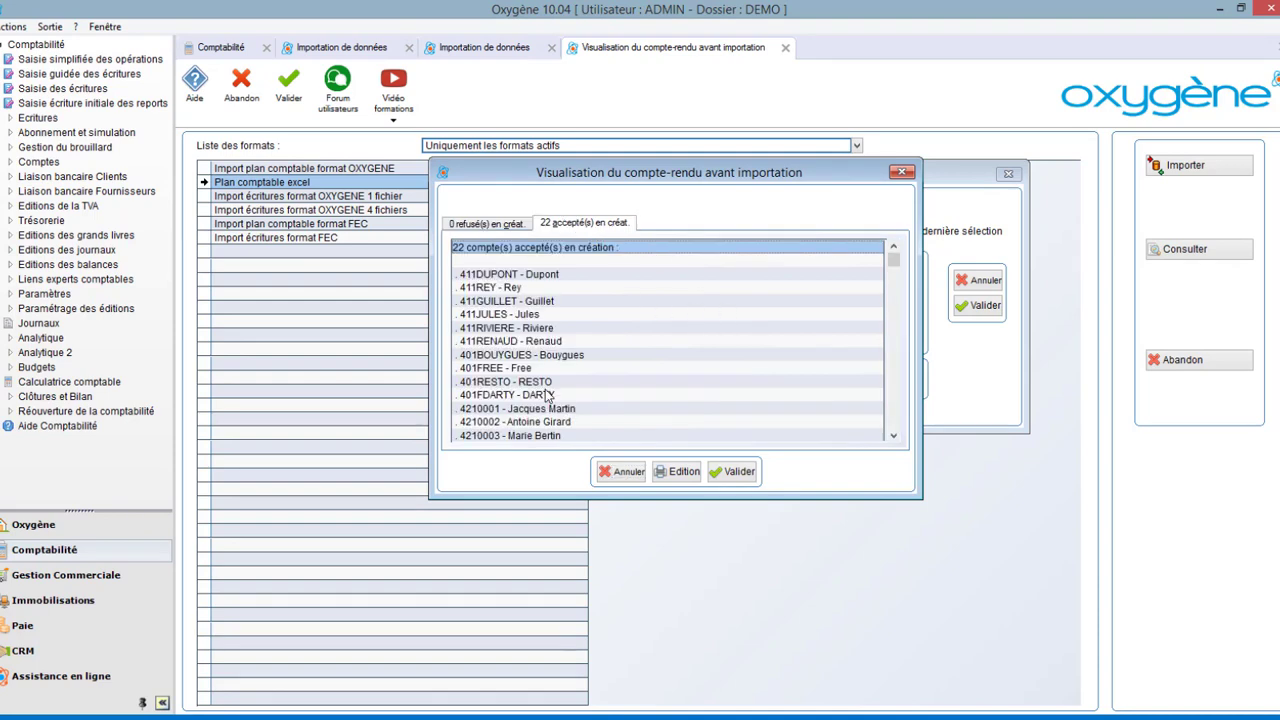
Validate the report, confirm launching the import, and acknowledge its completion.
click(740, 472)
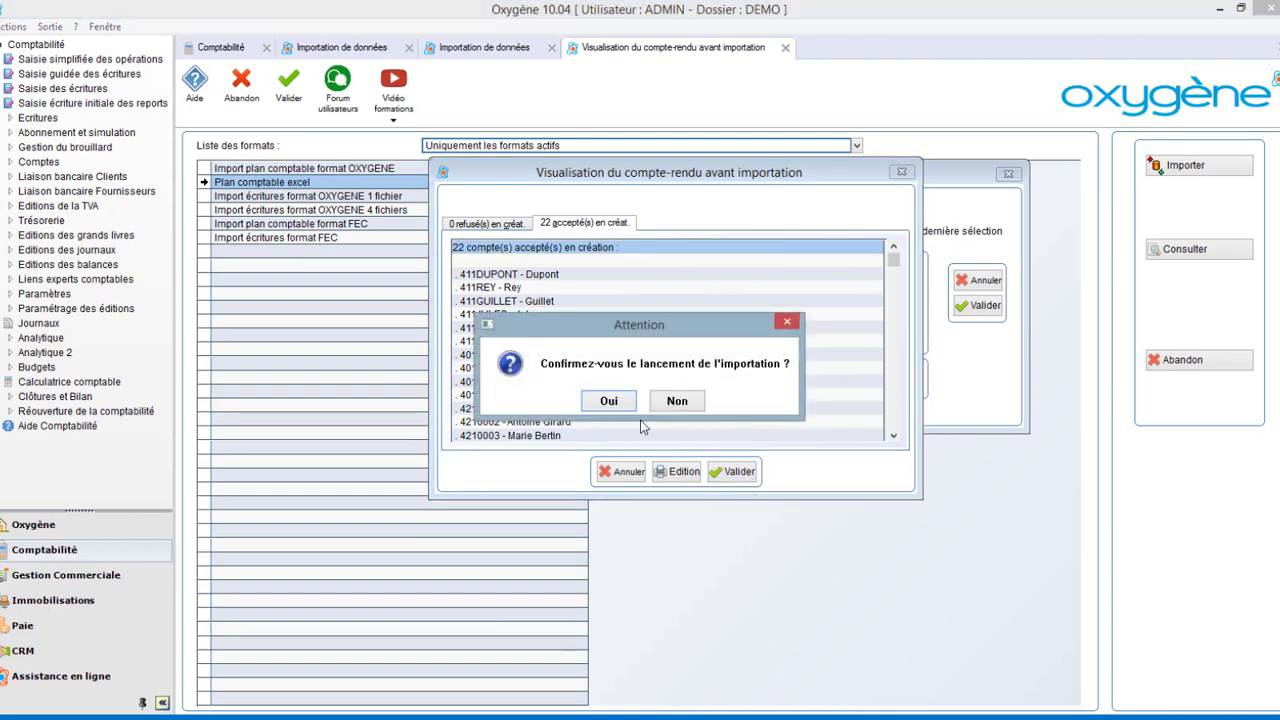
click(607, 401)
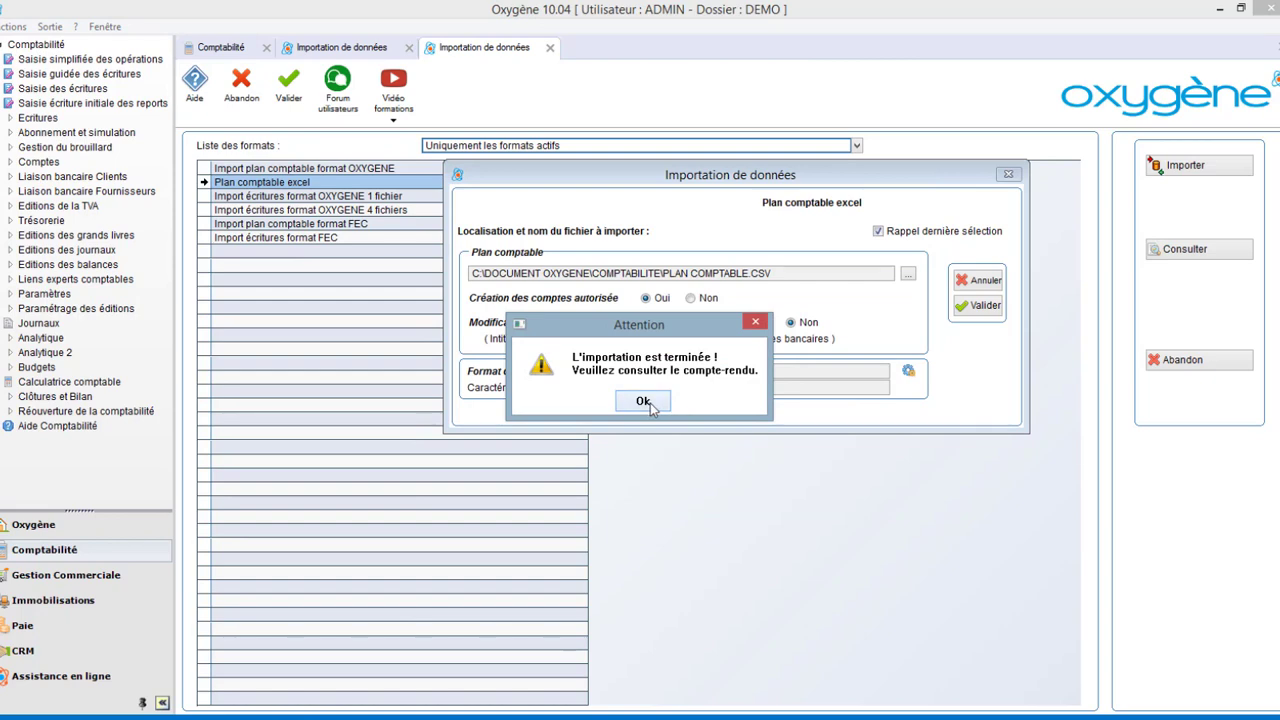
click(643, 401)
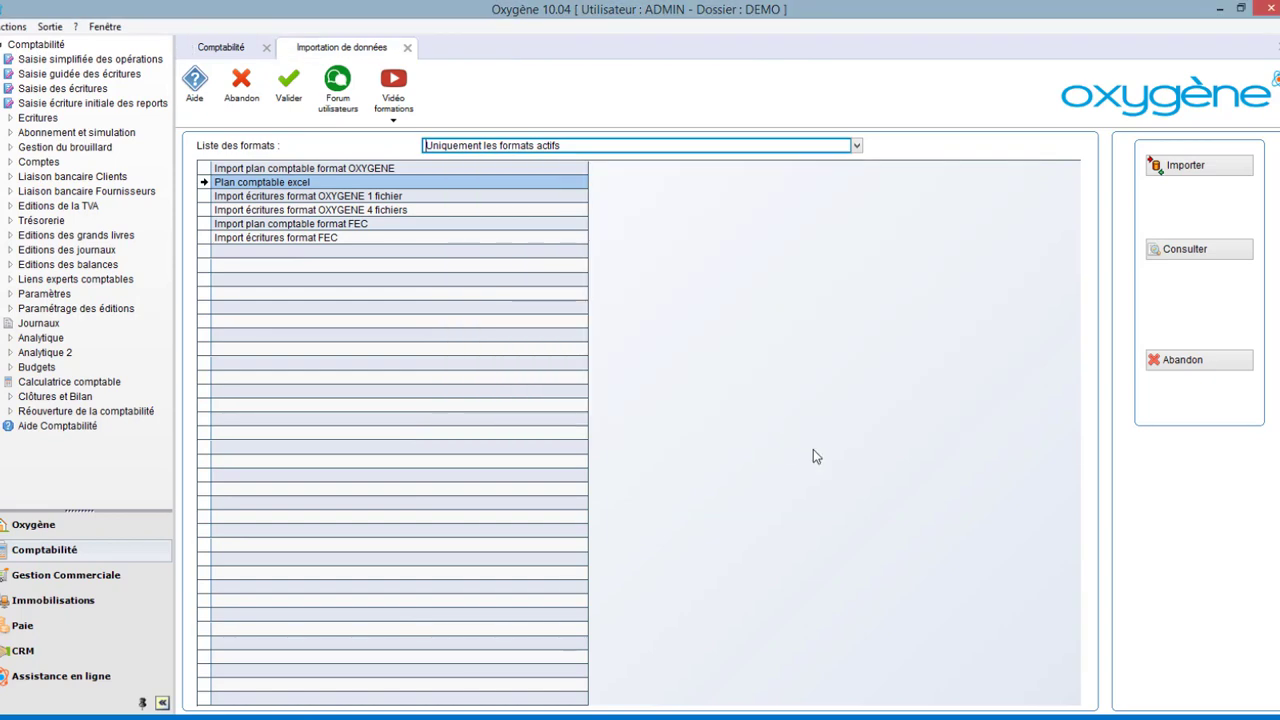
Close the import tab and open the chart of accounts management from the accounts menu.
click(407, 47)
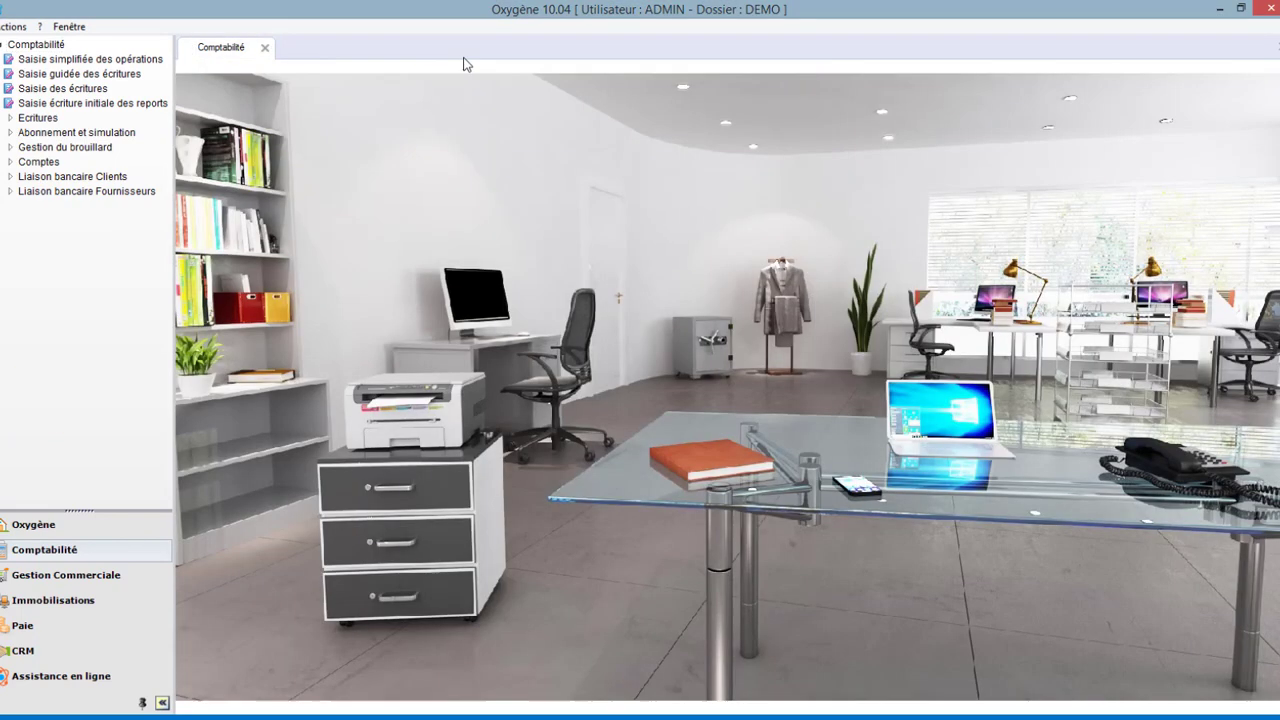
click(1115, 325)
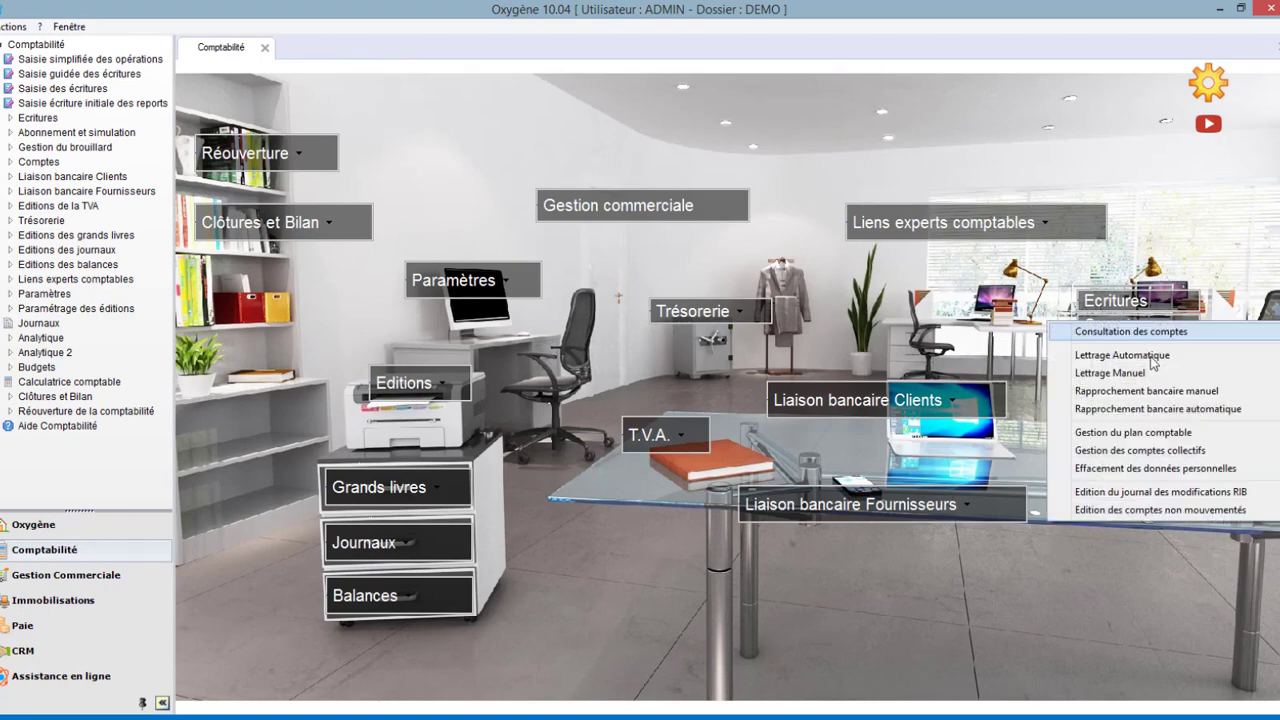
click(1161, 433)
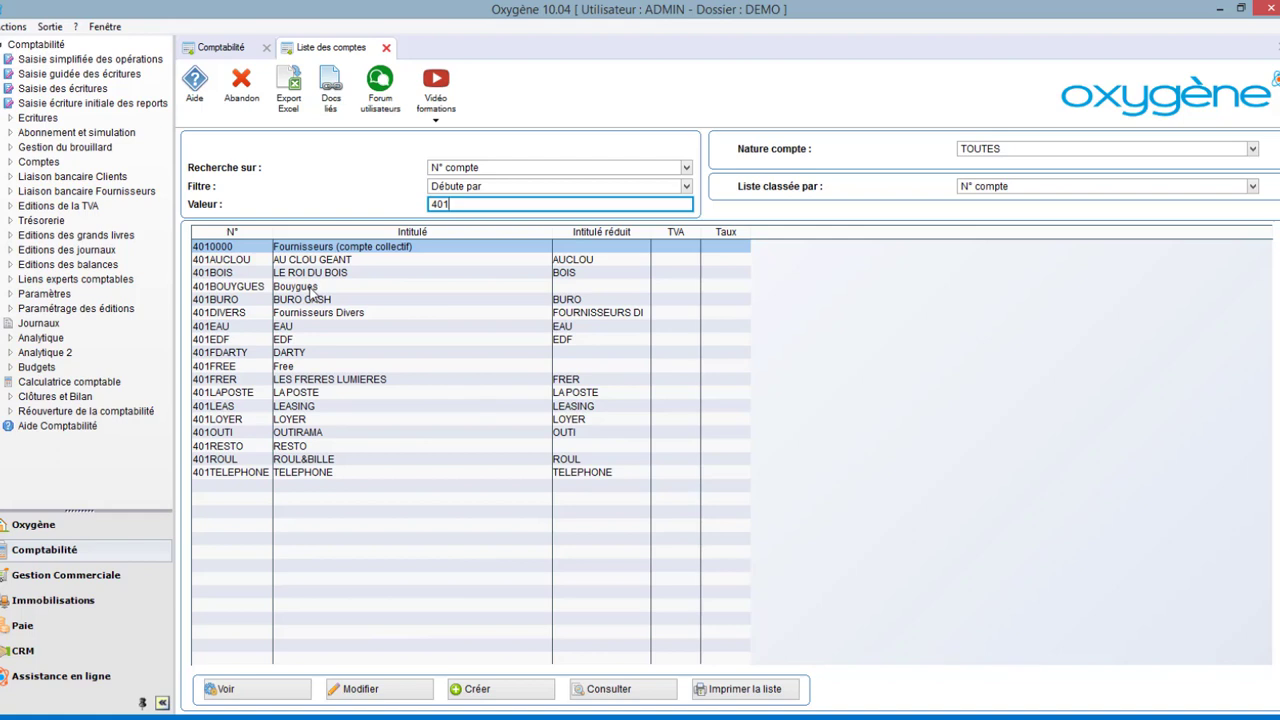
Examine the imported supplier accounts beginning with 401 in the account list.
click(304, 355)
click(306, 368)
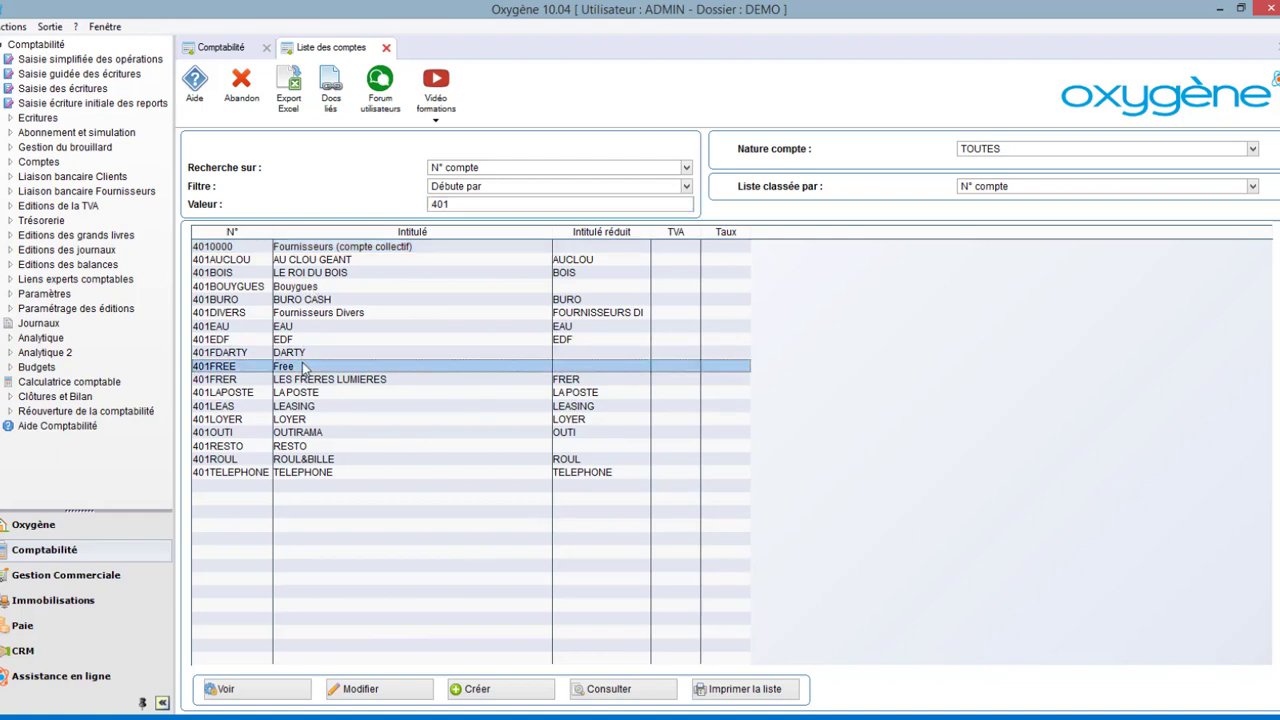
click(310, 448)
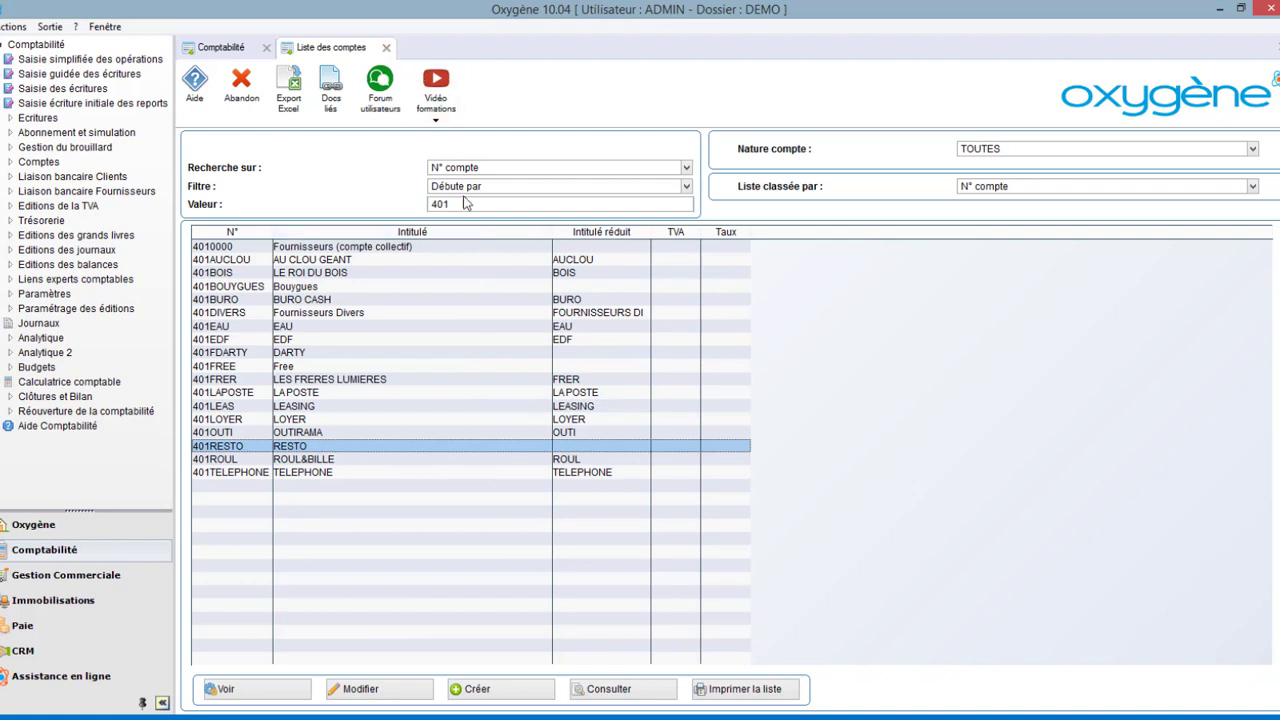
Filter the account list to numbers starting with 421, then close the account list.
click(423, 203)
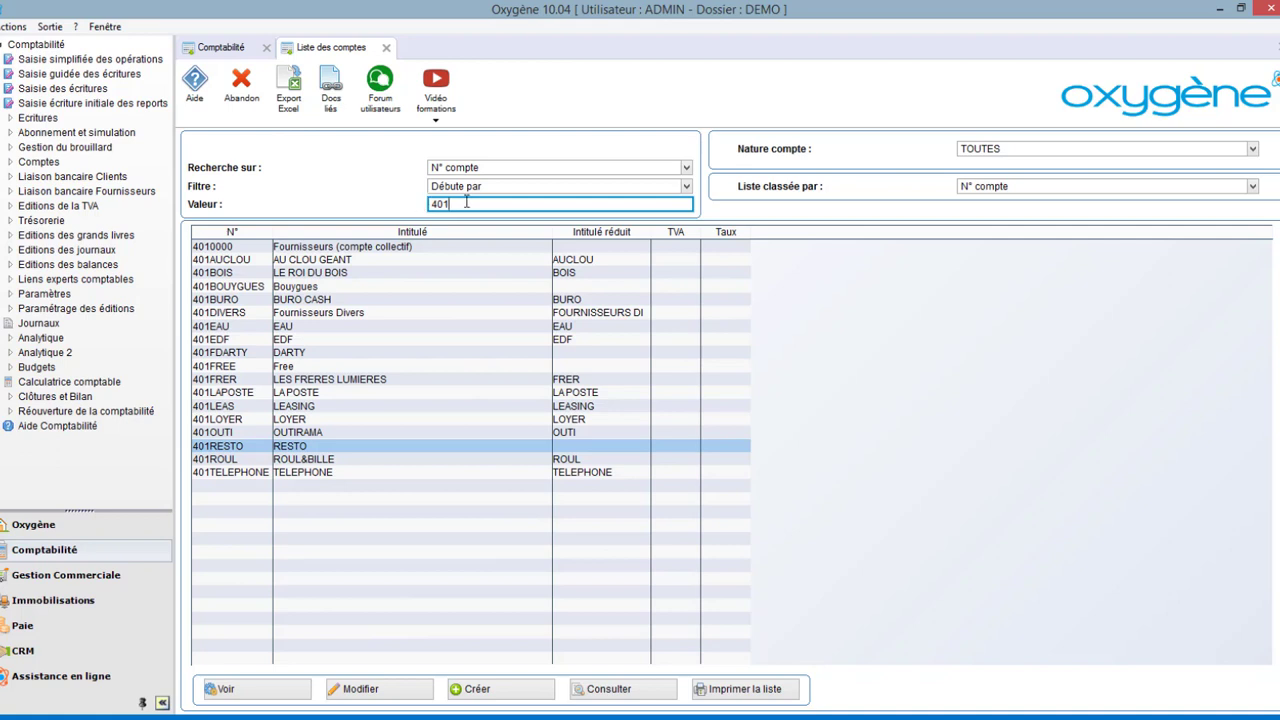
key(shift+Home)
text(42)
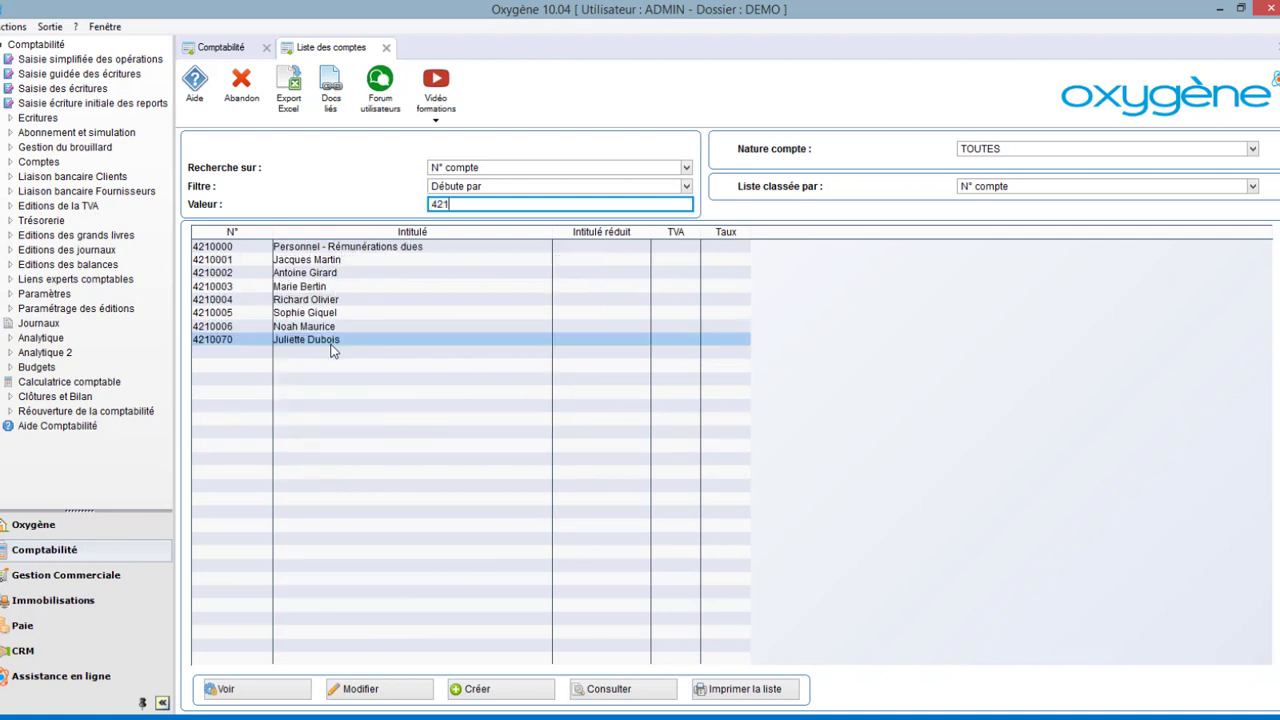
click(387, 48)
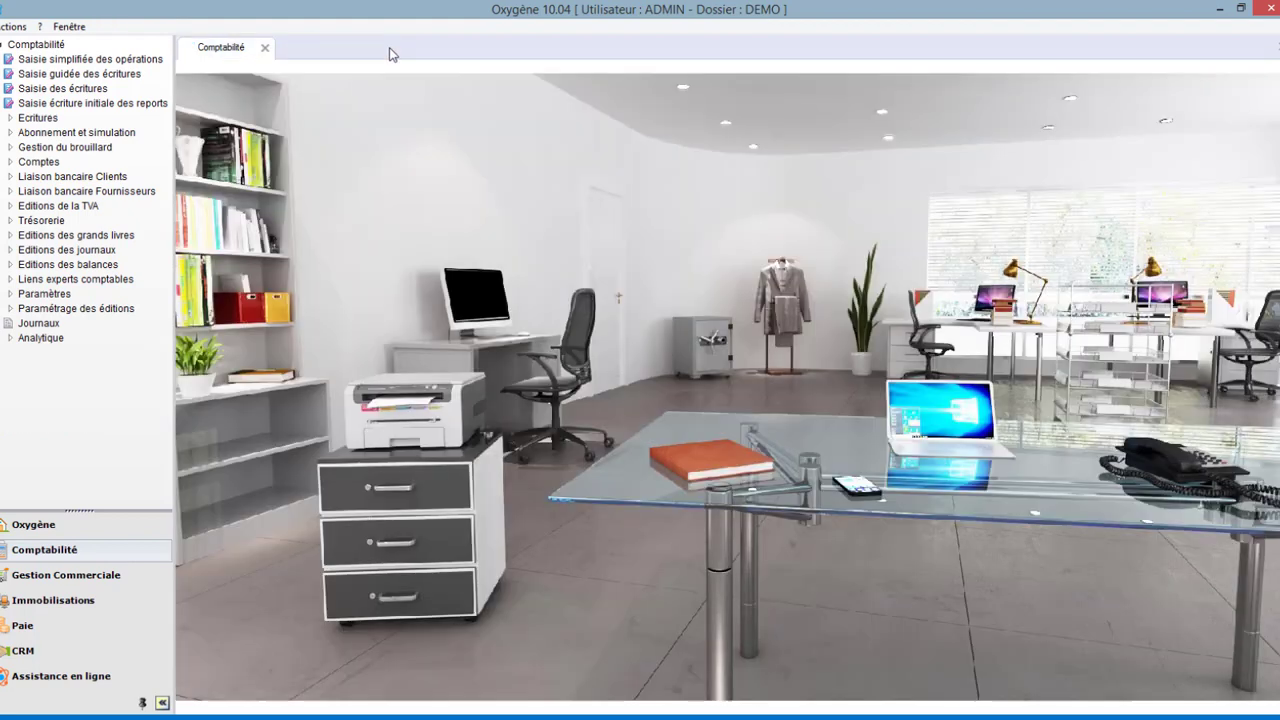